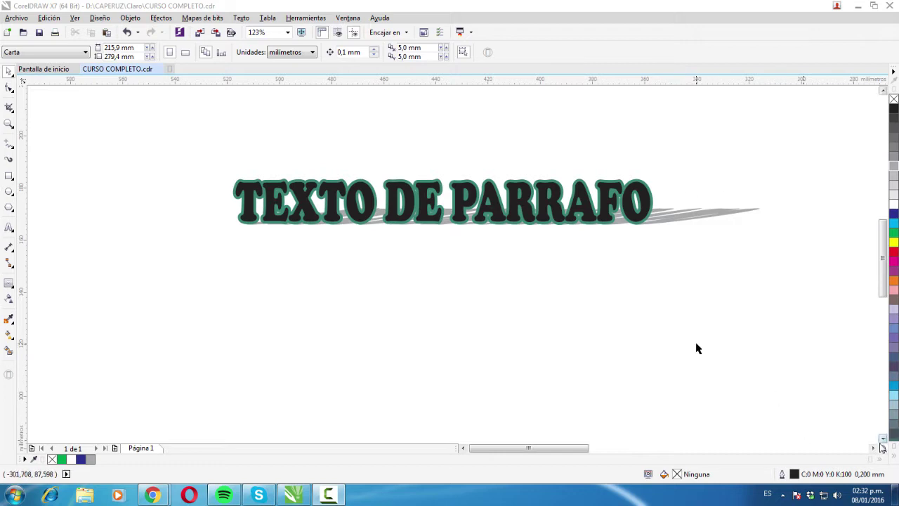
Draw a paragraph text frame about 67 mm wide and 57 mm high on the empty area below the heading
left_click(883, 438)
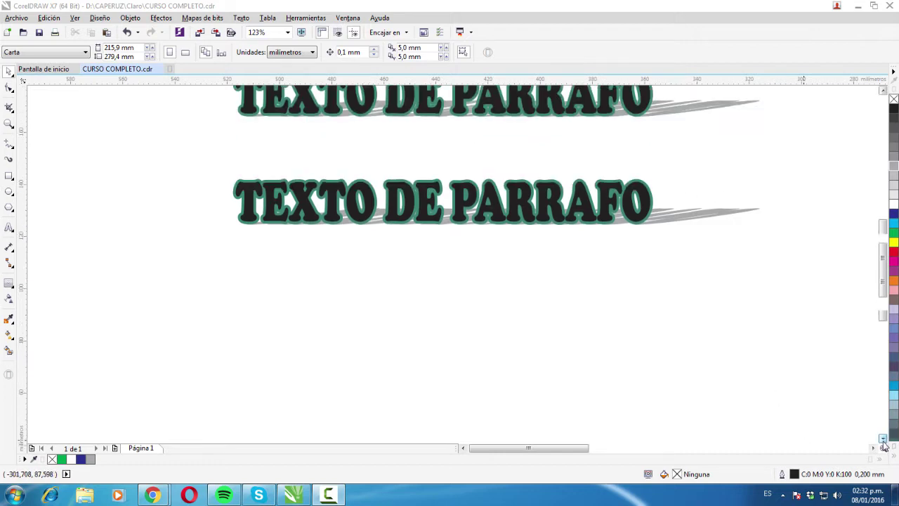
left_click(883, 439)
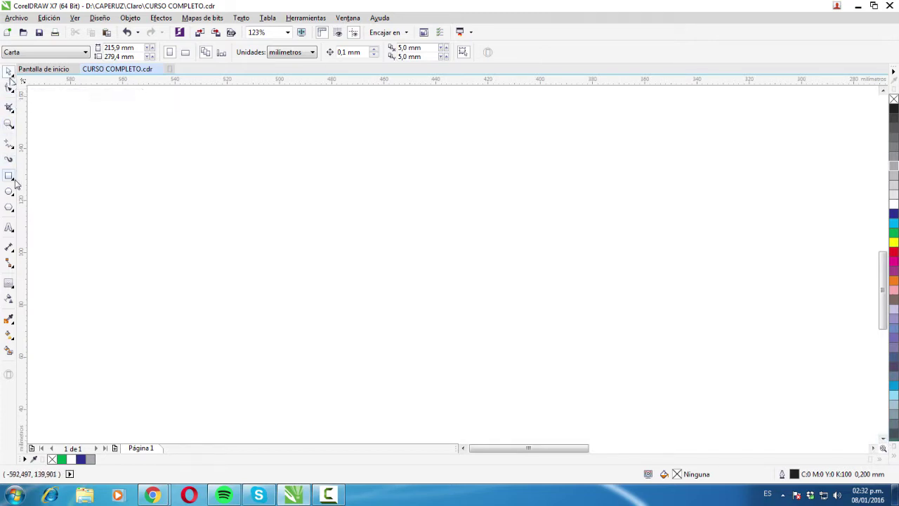
left_click(9, 228)
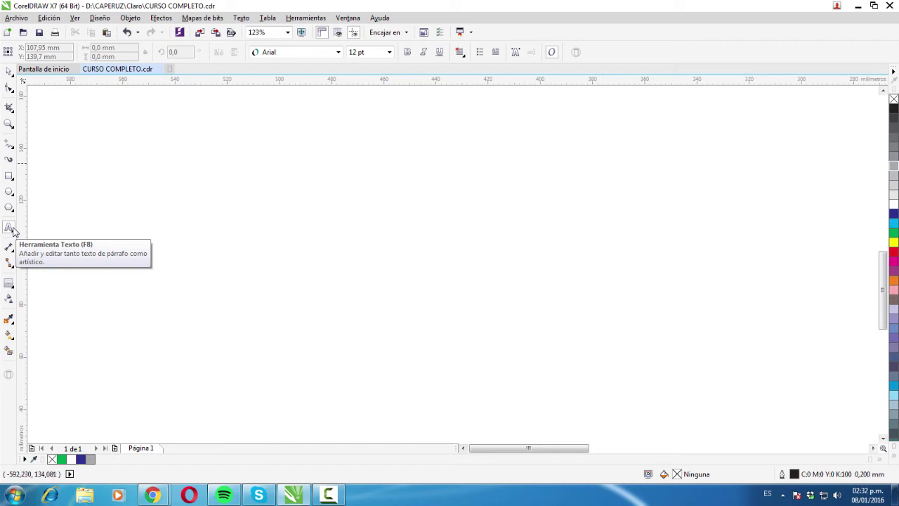
left_click(9, 228)
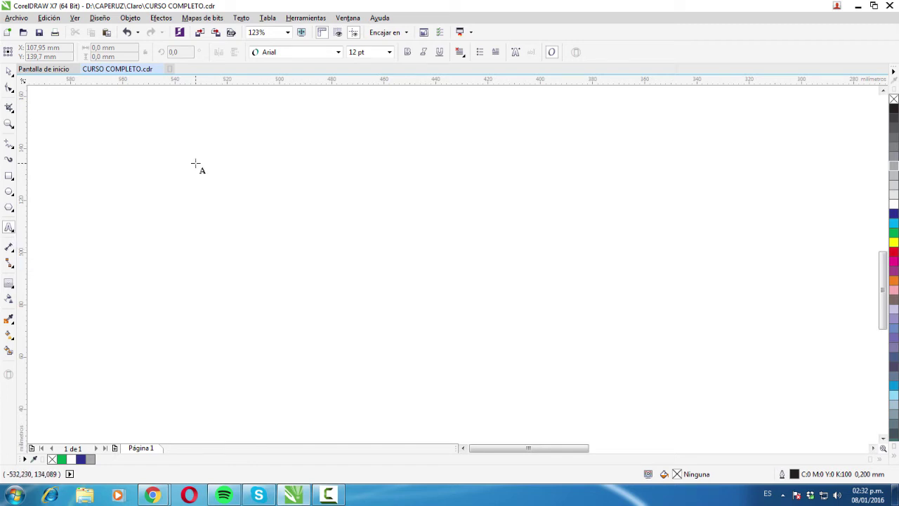
left_click_drag(183, 161, 338, 302)
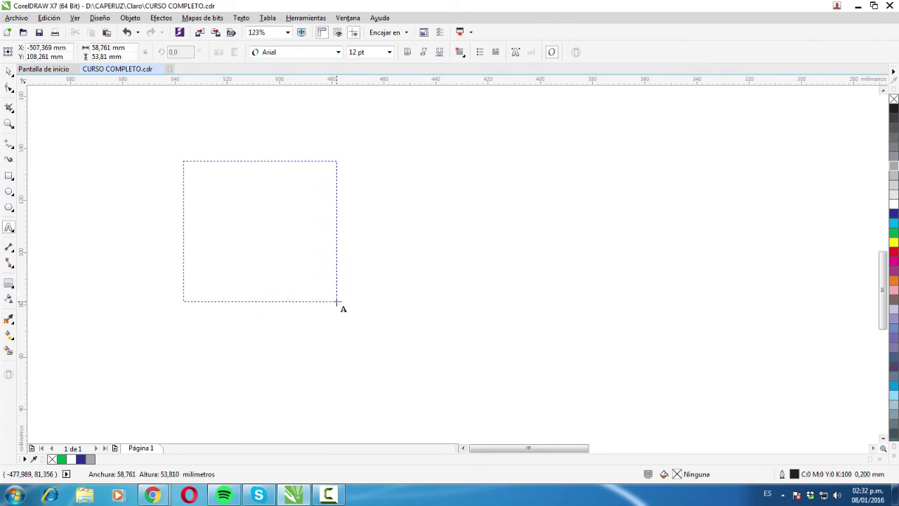
left_click_drag(337, 302, 359, 308)
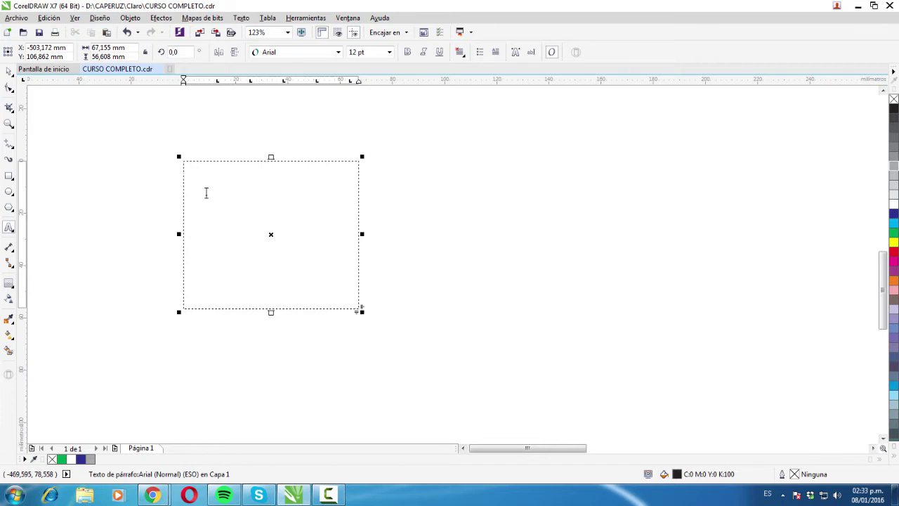
Fill the frame with the iPhone paragraph running from "El cerebro detrás del iPhone fue el fallecido fundador" to "la tienda de música iTunes, entre otras."
type("El cerebro detr")
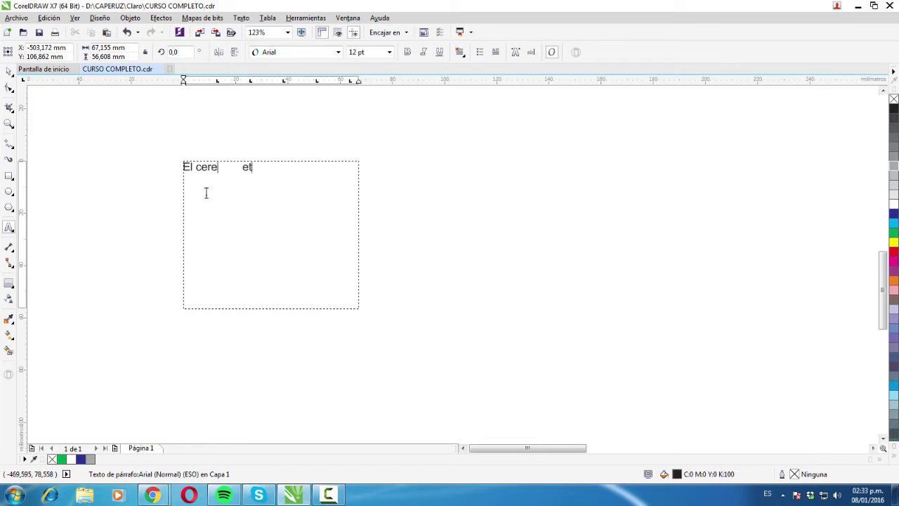
type("ás del")
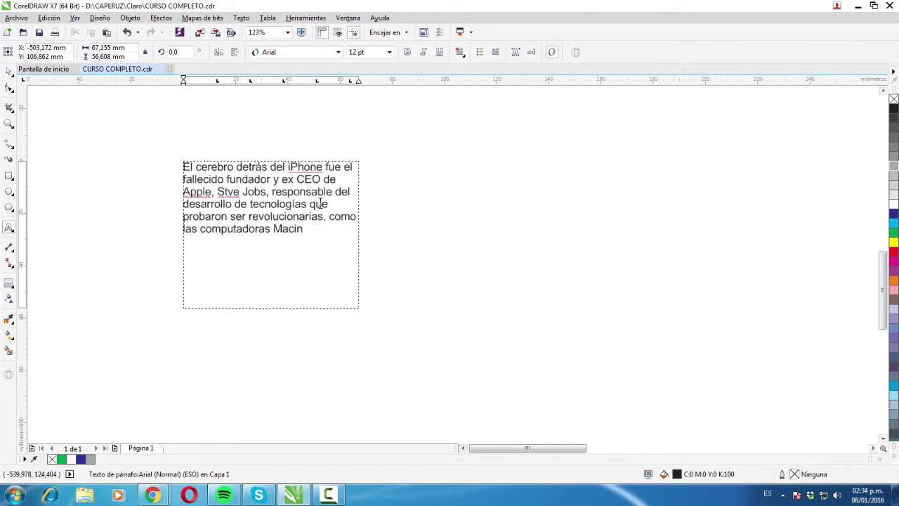
type("tosh")
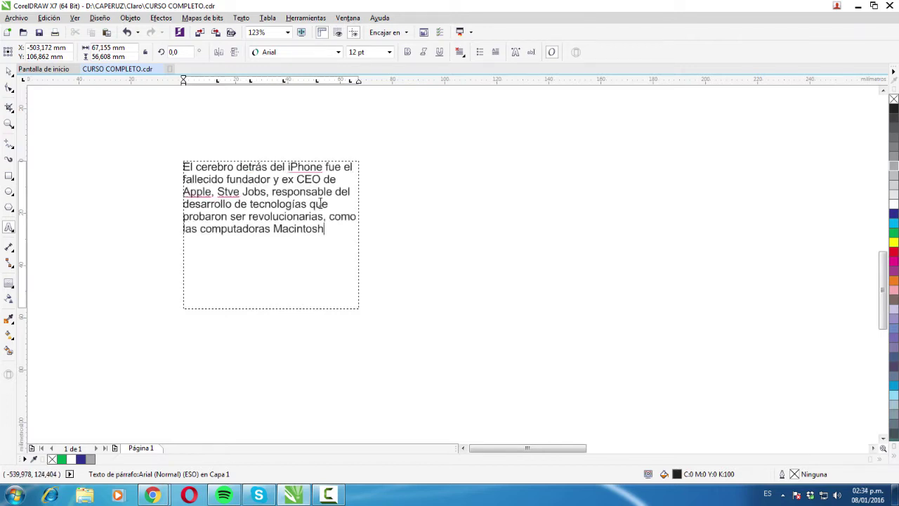
key("BackSpace")
type("h y su interfaz gráfica, la animación en 3D y la tienda de música i")
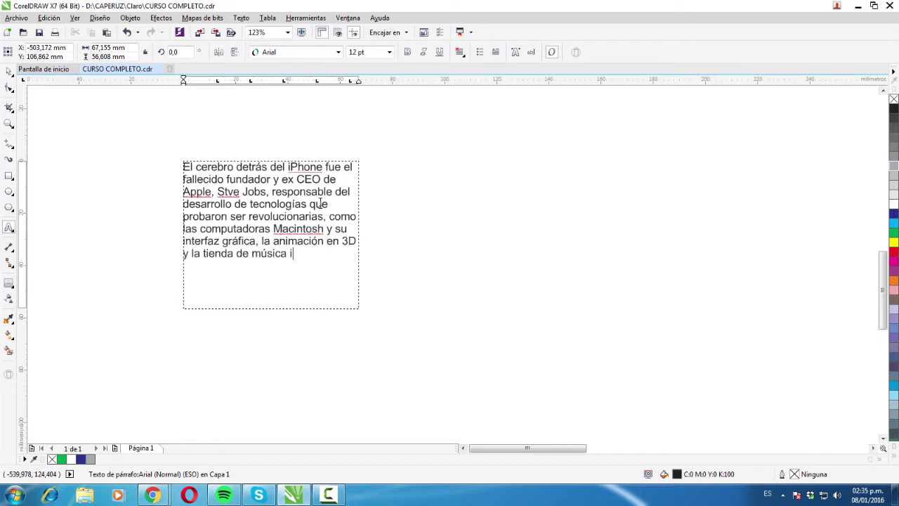
type("Tunes, entre otras.")
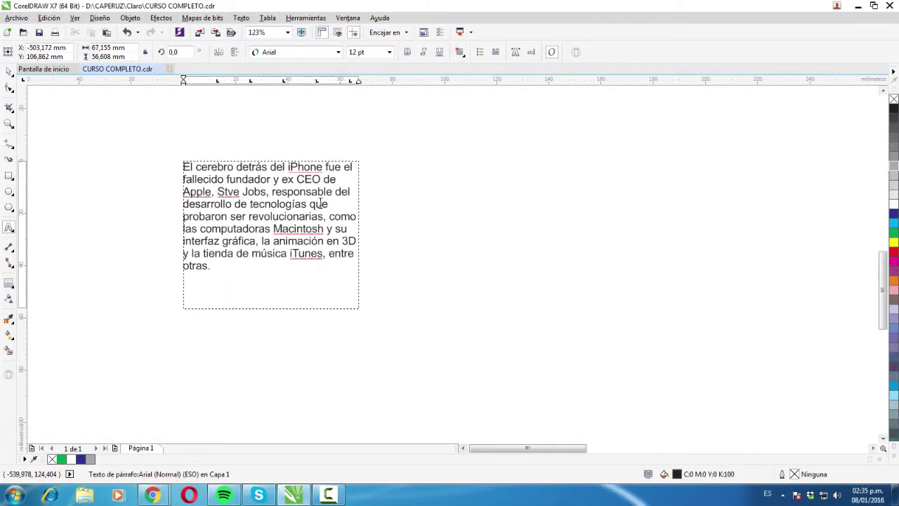
type(".")
Enlarge the paragraph text frame to about 139 by 91 mm and narrow it to about 62 mm wide
left_click(9, 73)
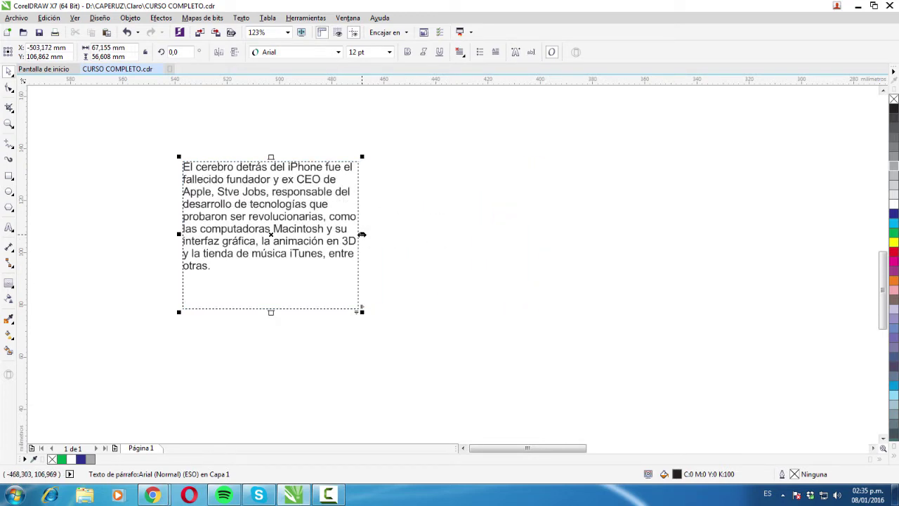
left_click_drag(362, 311, 549, 401)
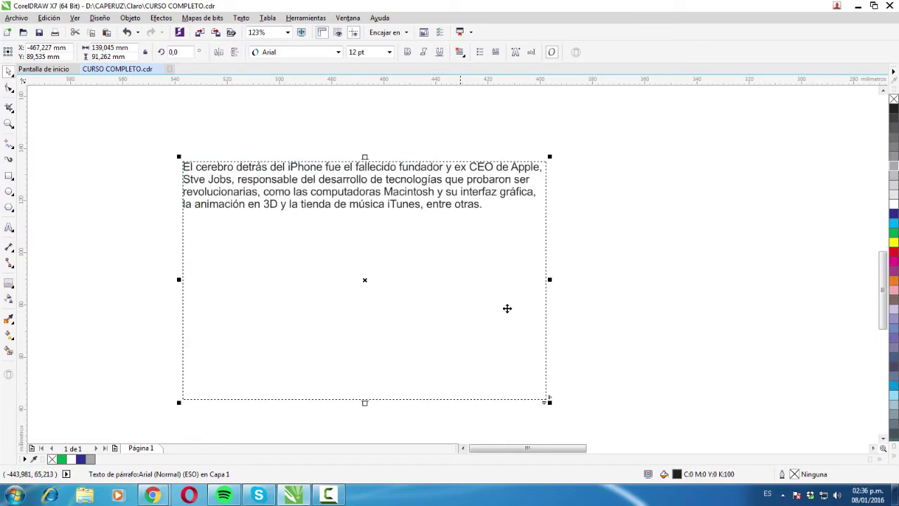
left_click_drag(549, 279, 350, 282)
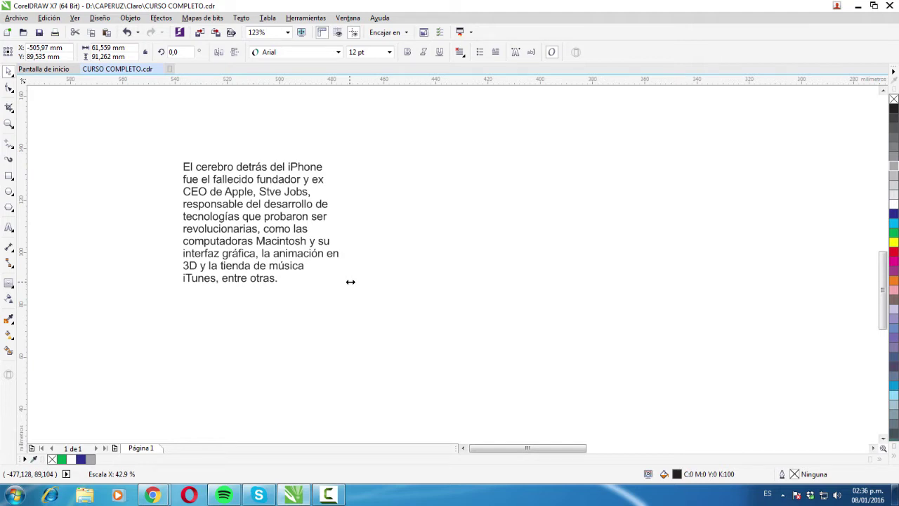
left_click_drag(350, 282, 350, 282)
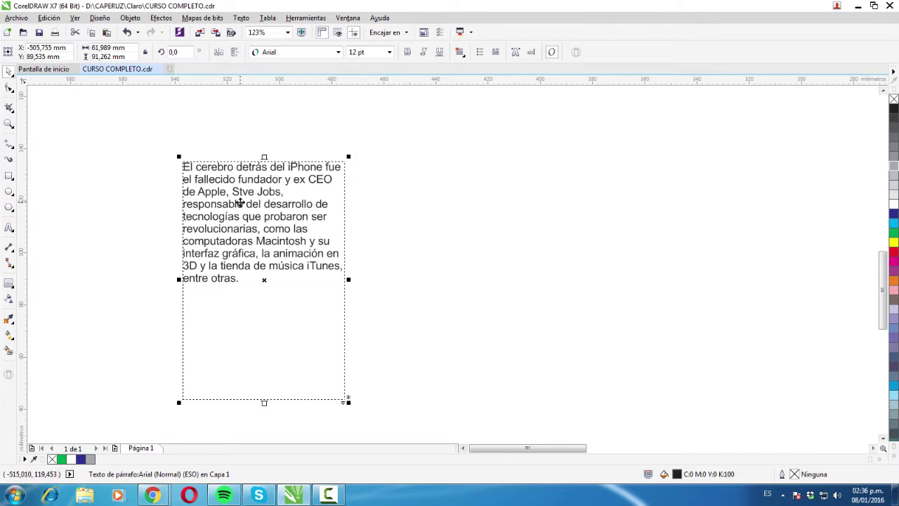
Try rotating the paragraph text frame about its centre to about 320 degrees, and undo the rotation
left_click(264, 281)
left_click_drag(349, 157, 406, 247)
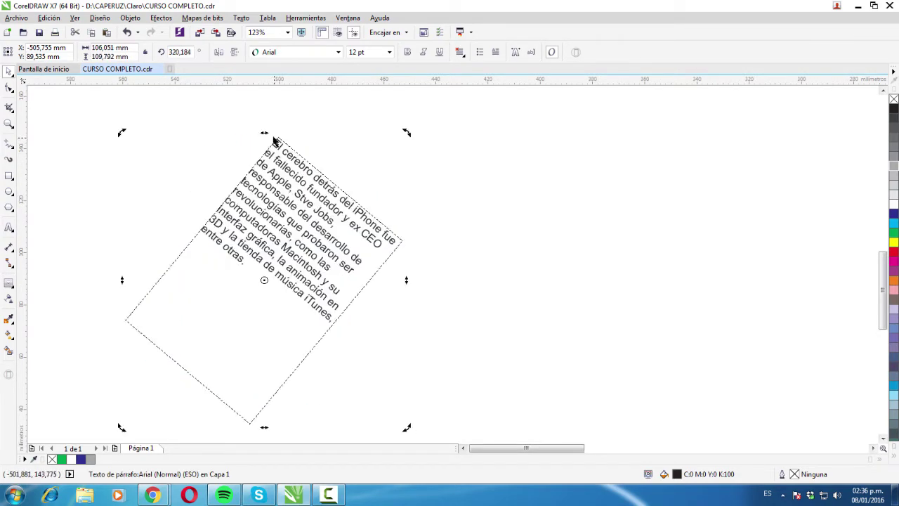
left_click_drag(275, 141, 141, 155)
key("ctrl+z")
key("ctrl+z")
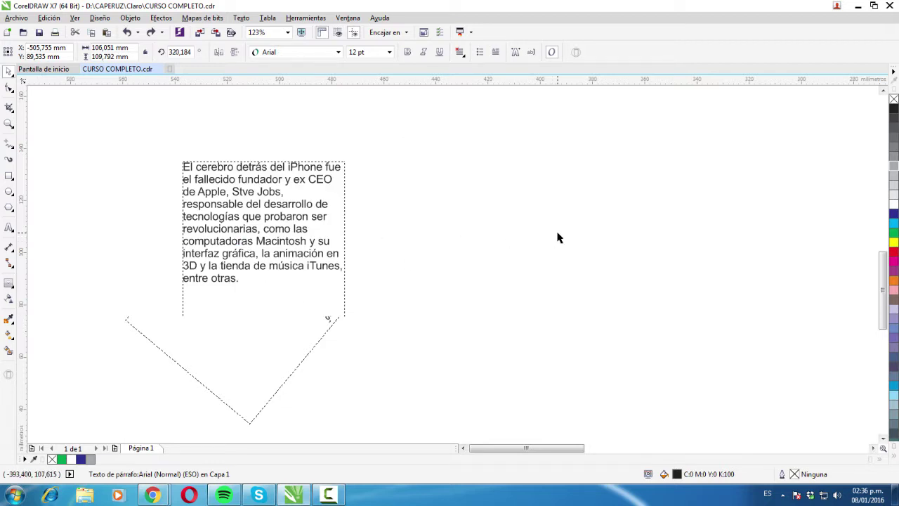
Try widening the spacing between words with the frame about 145 mm wide, undo it, and narrow the frame to about 80 mm
left_click(266, 225)
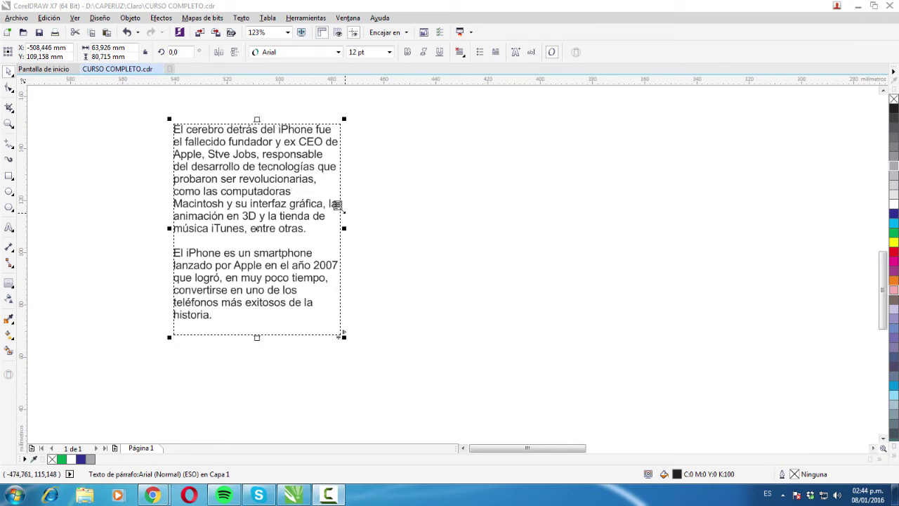
key("z")
left_click_drag(166, 115, 386, 344)
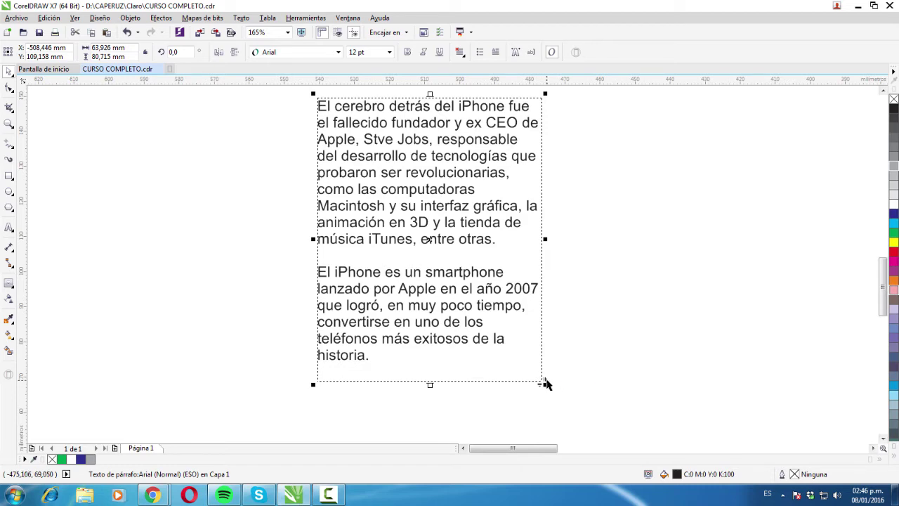
left_click_drag(546, 384, 827, 371)
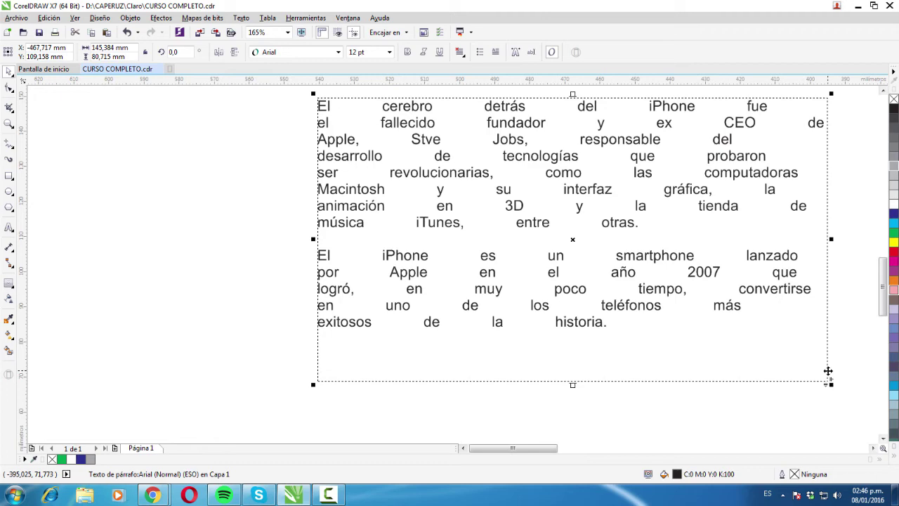
key("ctrl+l")
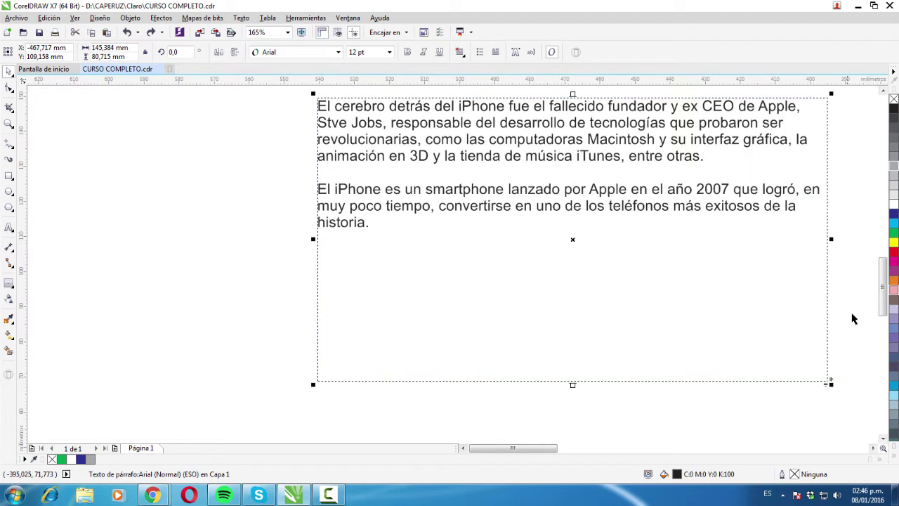
left_click_drag(831, 239, 602, 269)
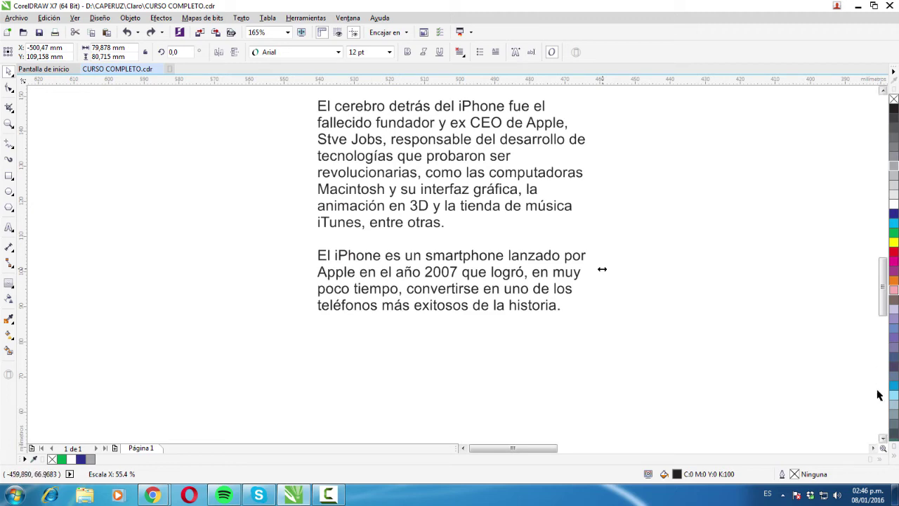
Try increasing the paragraph text's line spacing by extending the frame to about 220 mm tall, and undo the change
left_click(883, 439)
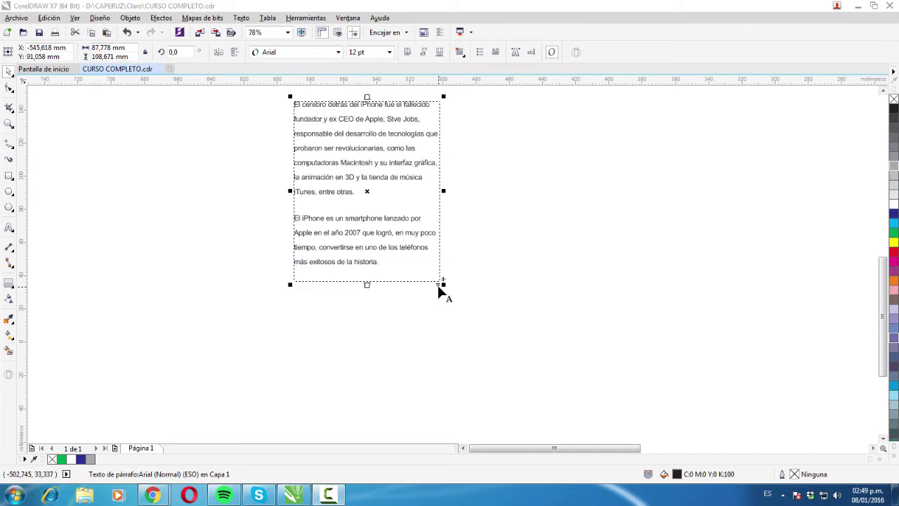
left_click_drag(439, 293, 439, 415)
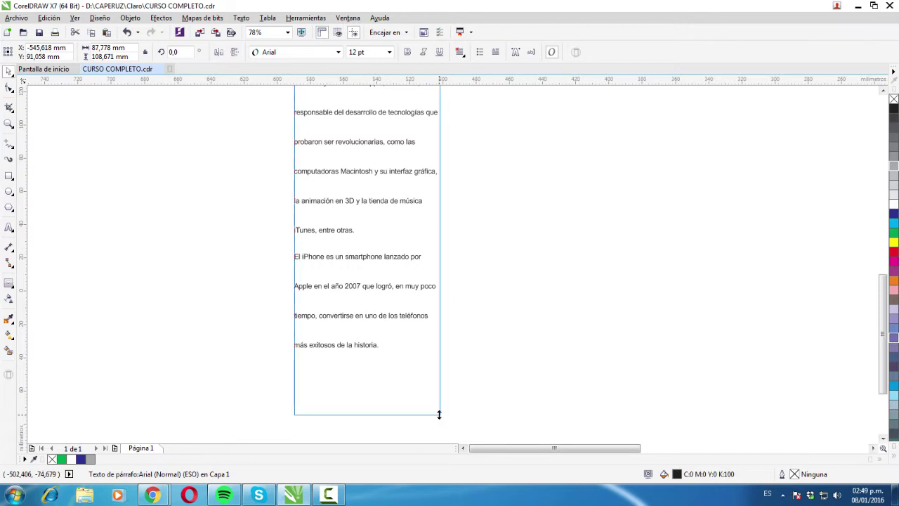
left_click_drag(439, 414, 439, 414)
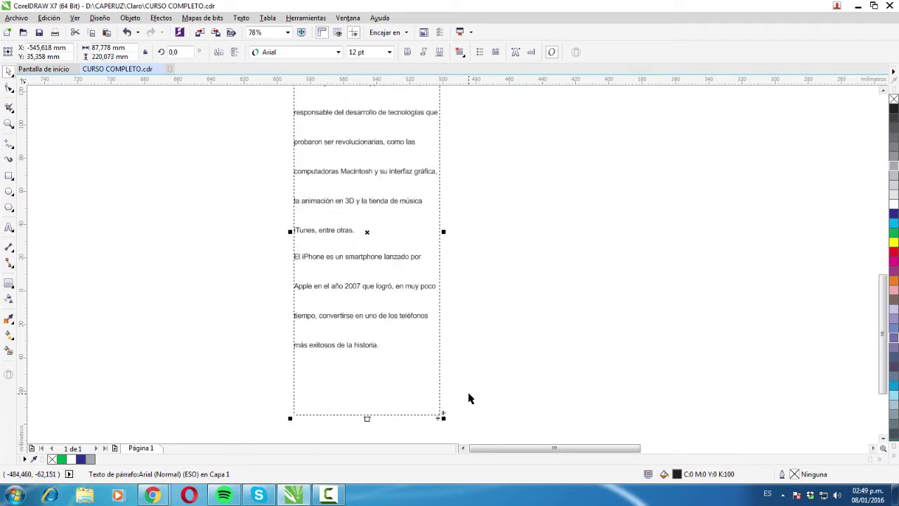
key("ctrl+z")
key("ctrl+z")
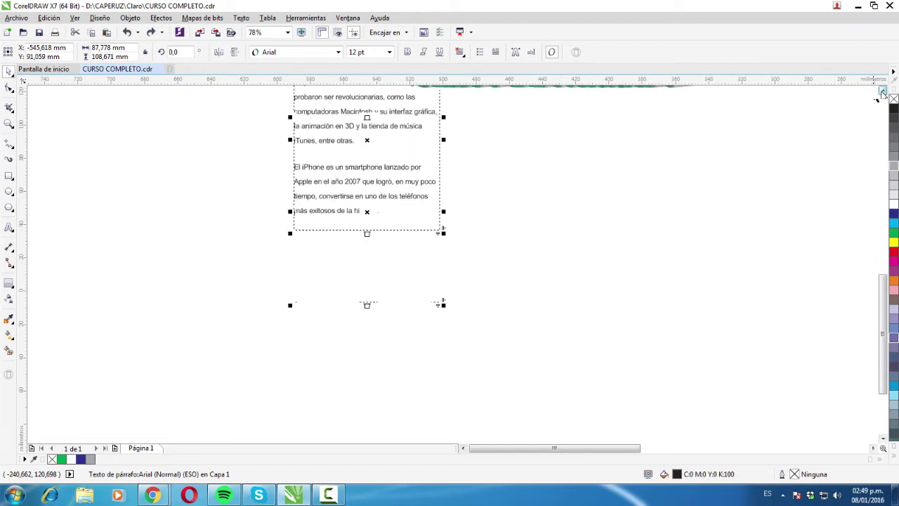
Widen the letter spacing of the paragraph text by stretching its frame to about 337 mm wide
left_click(883, 90)
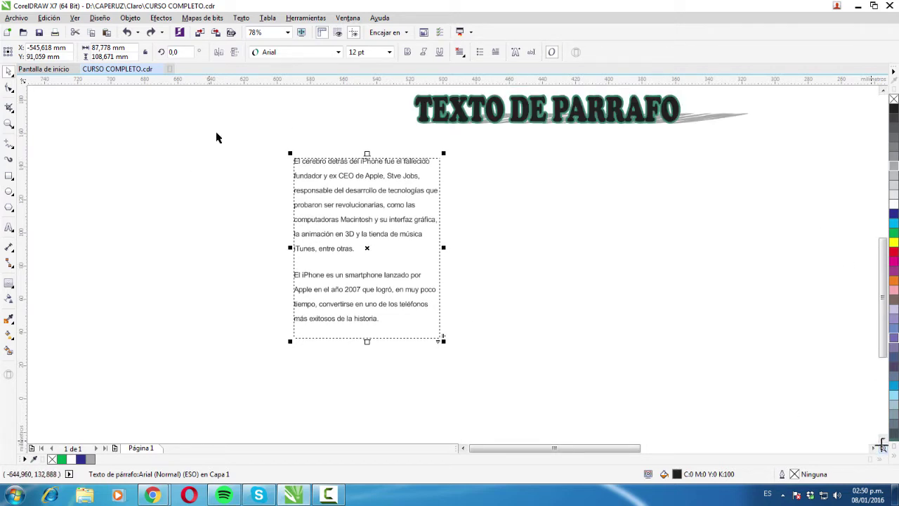
scroll(447, 309, "down", 1)
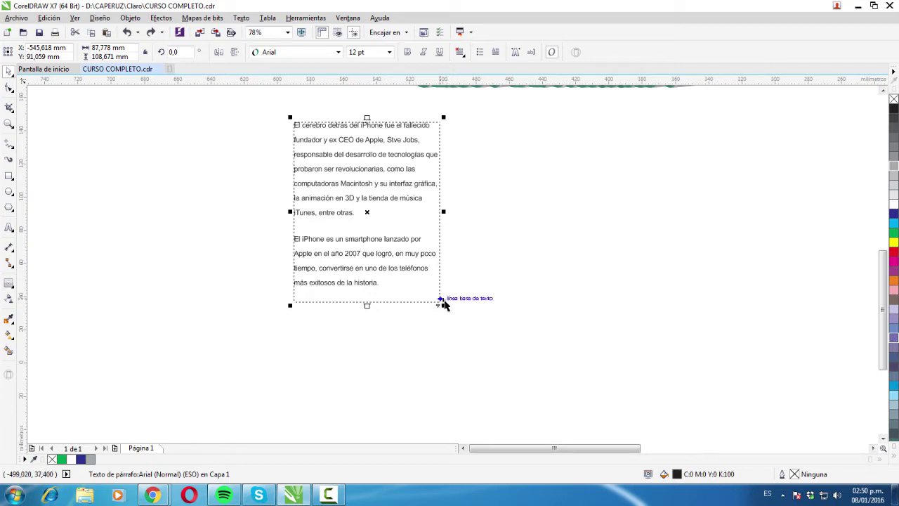
left_click(446, 306)
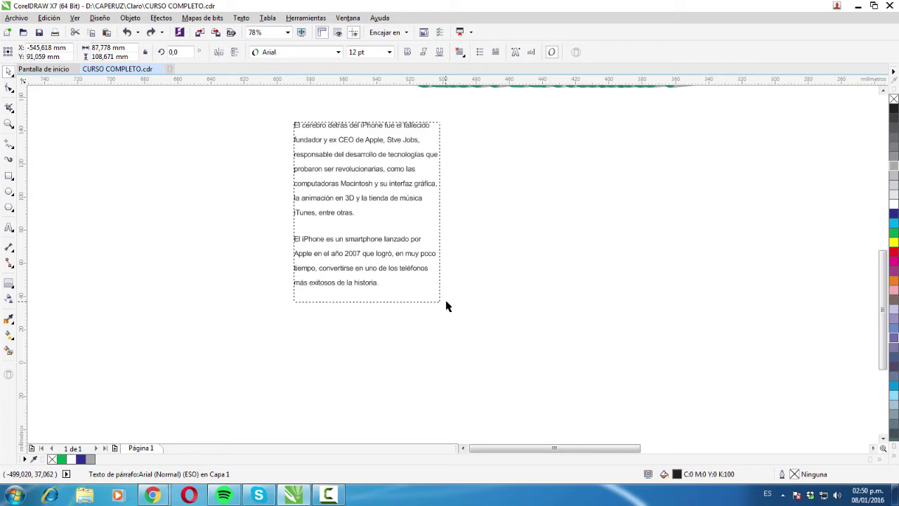
left_click_drag(446, 306, 730, 296)
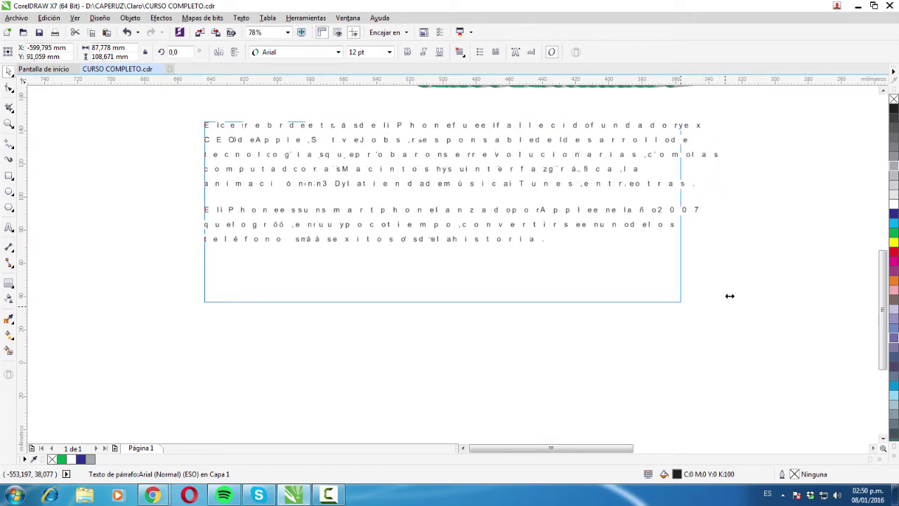
left_click_drag(730, 296, 764, 296)
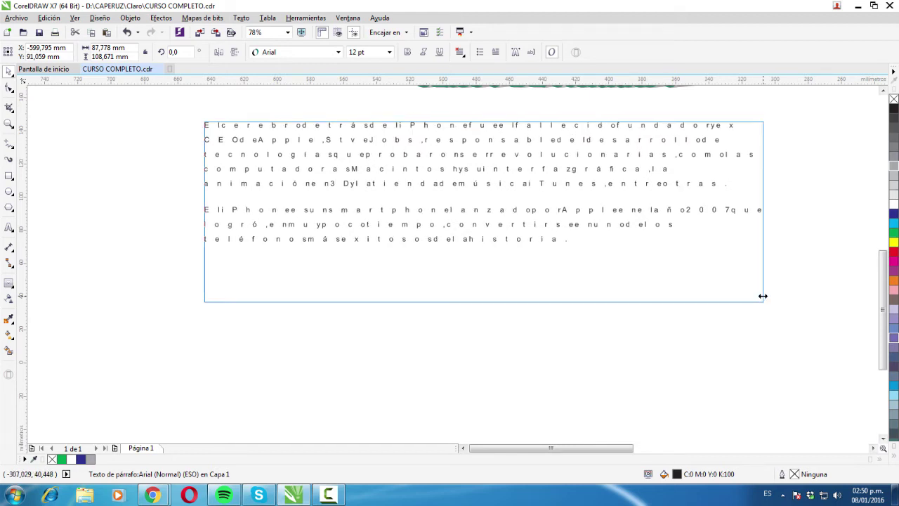
key("space")
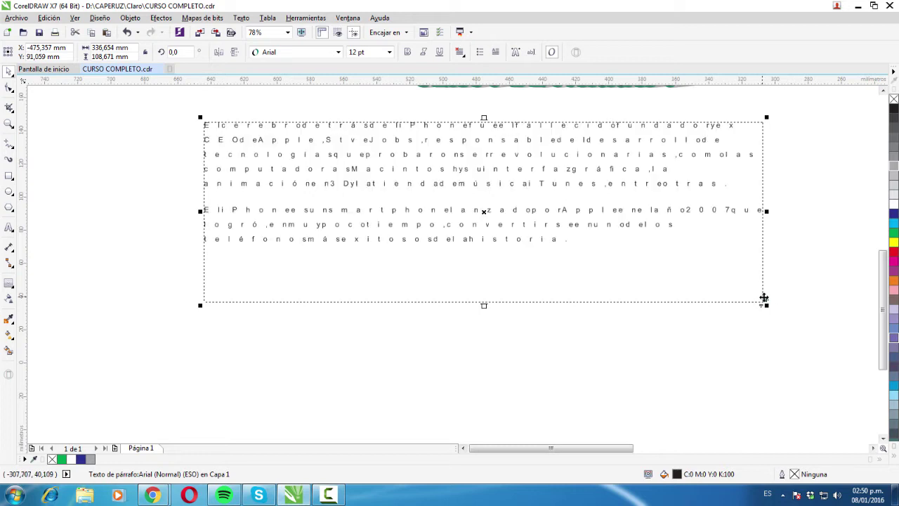
Tighten the letter spacing by narrowing the frame to about 89 mm, and enlarge the gap between paragraphs with a height of about 125 mm
left_click_drag(729, 208, 357, 226)
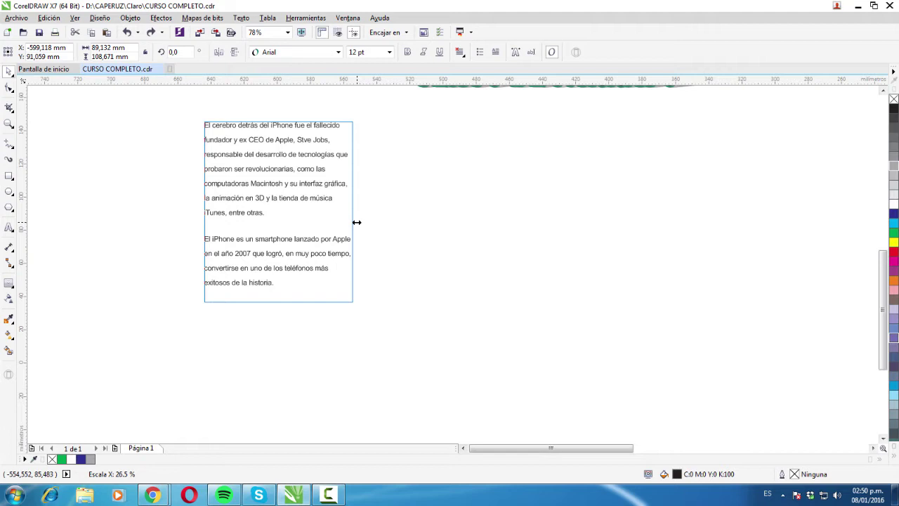
left_click_drag(357, 222, 357, 222)
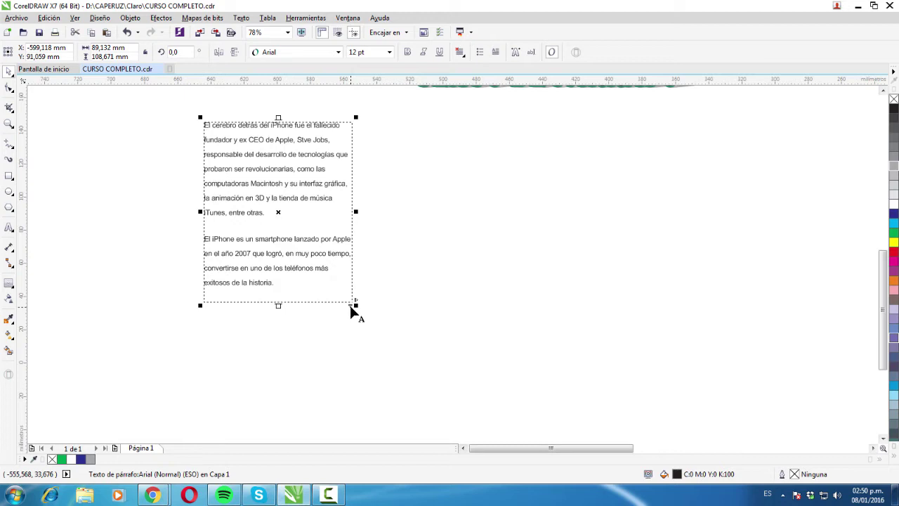
left_click_drag(351, 305, 364, 419)
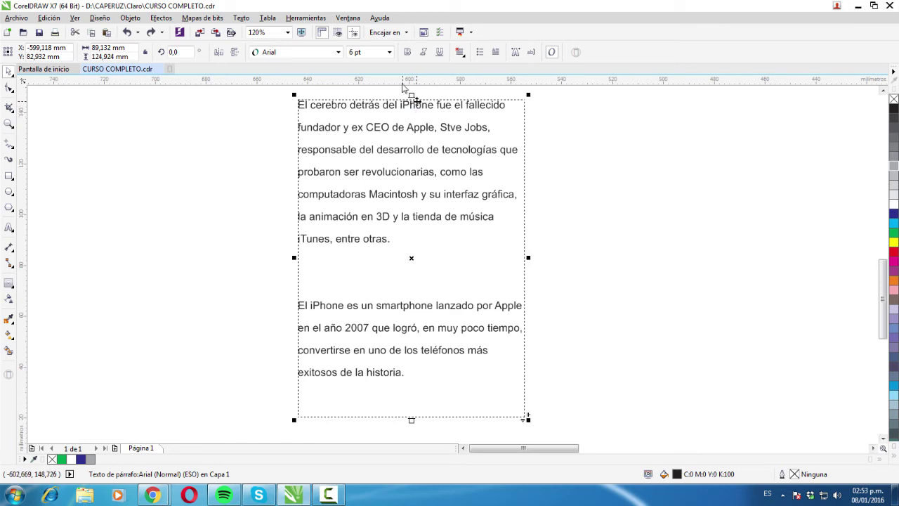
Try the Birch Std font on the paragraph text
left_click(338, 52)
left_click(338, 52)
left_click(338, 52)
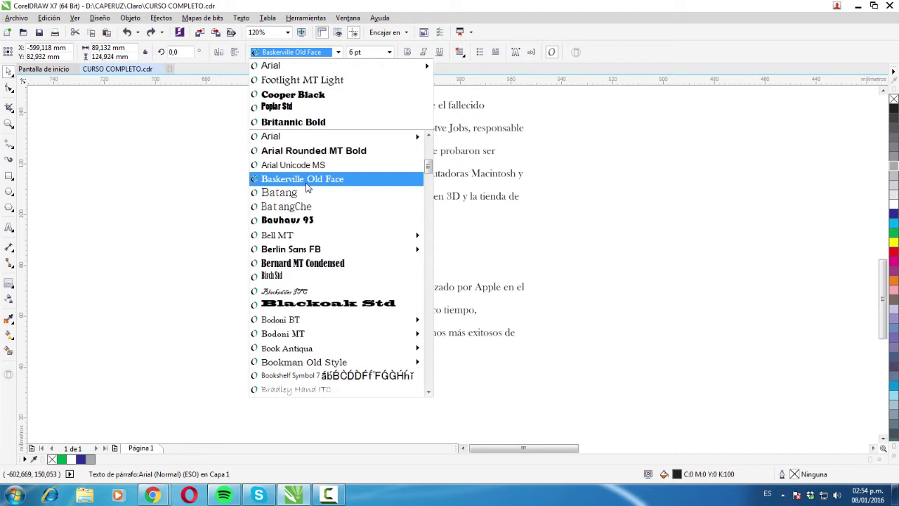
left_click(280, 281)
Set the paragraph text's font to Copperplate Gothic Light
left_click(338, 53)
left_click(316, 108)
left_click(338, 52)
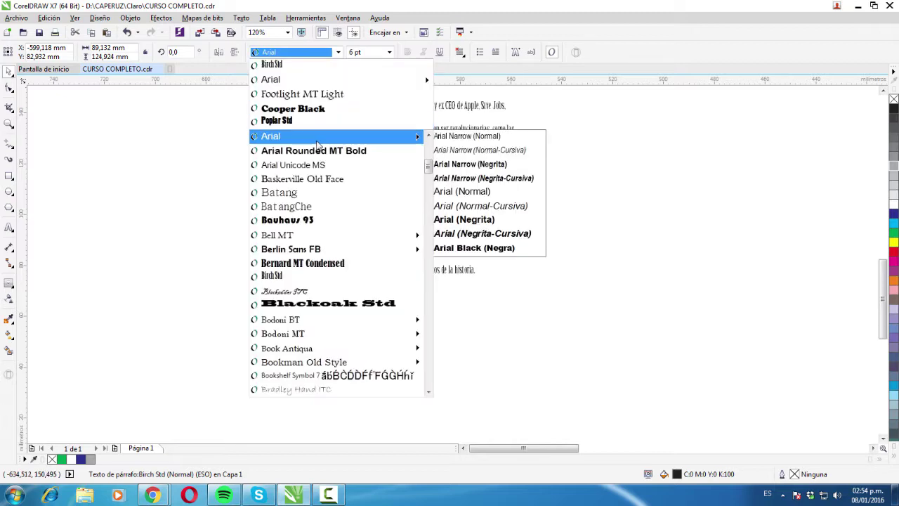
left_click_drag(429, 166, 429, 204)
mouse_move(331, 271)
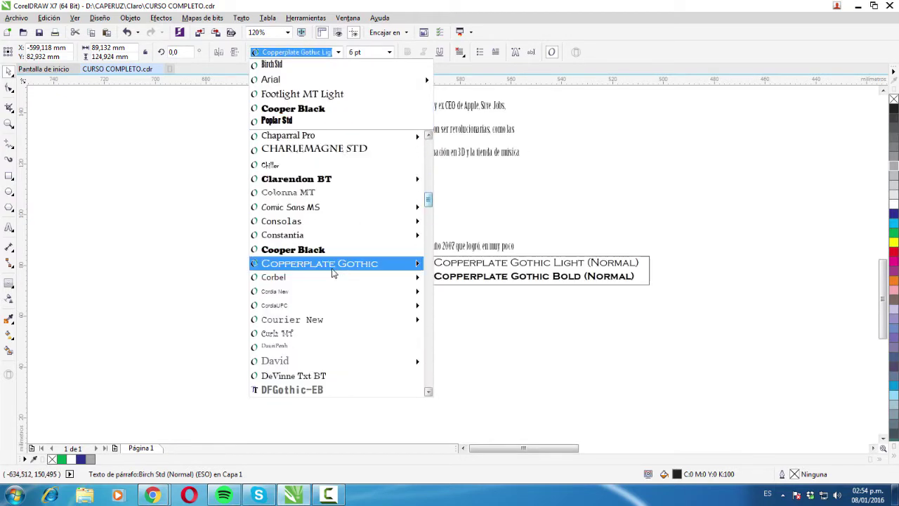
left_click(334, 273)
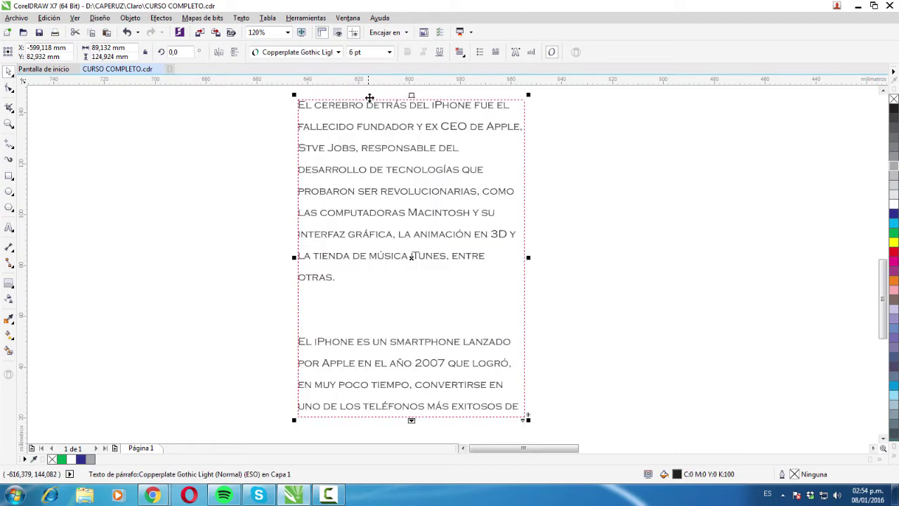
Set the paragraph text's font size to 9 pt and centre its alignment
left_click(390, 52)
key("Escape")
left_click(389, 52)
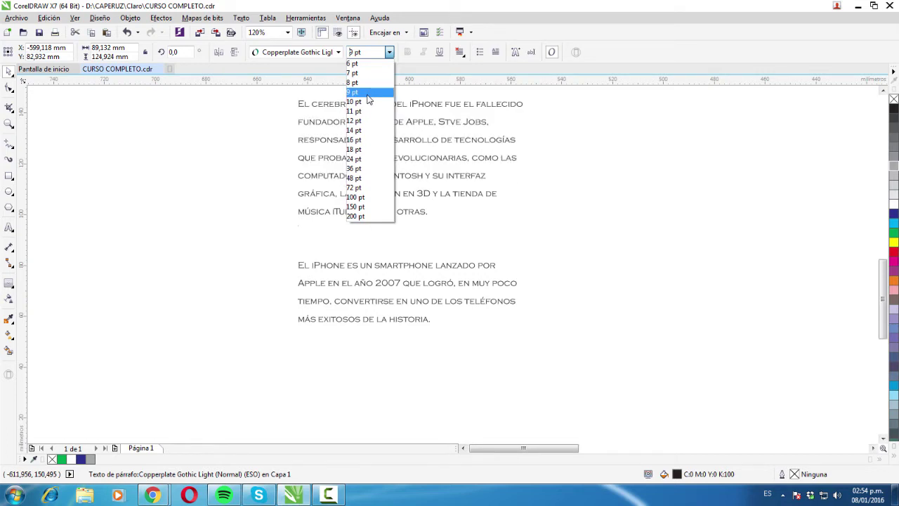
left_click(442, 98)
left_click(461, 53)
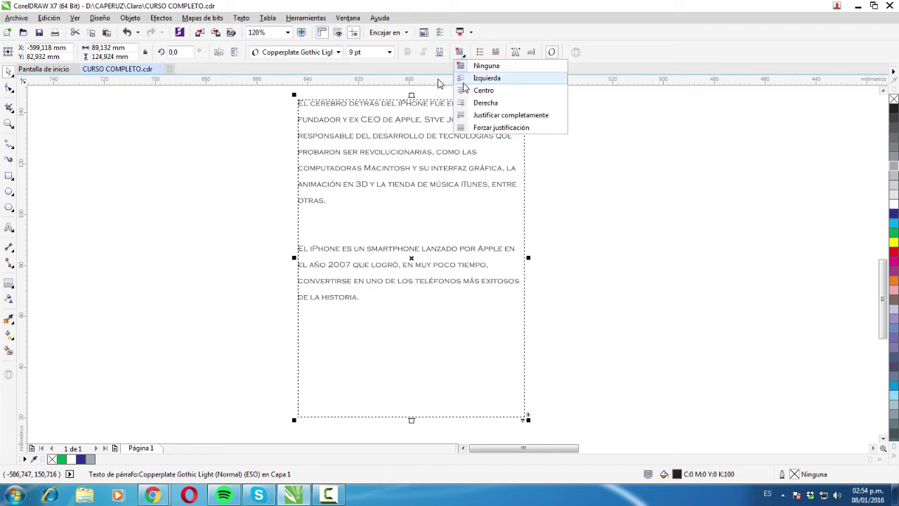
left_click(482, 76)
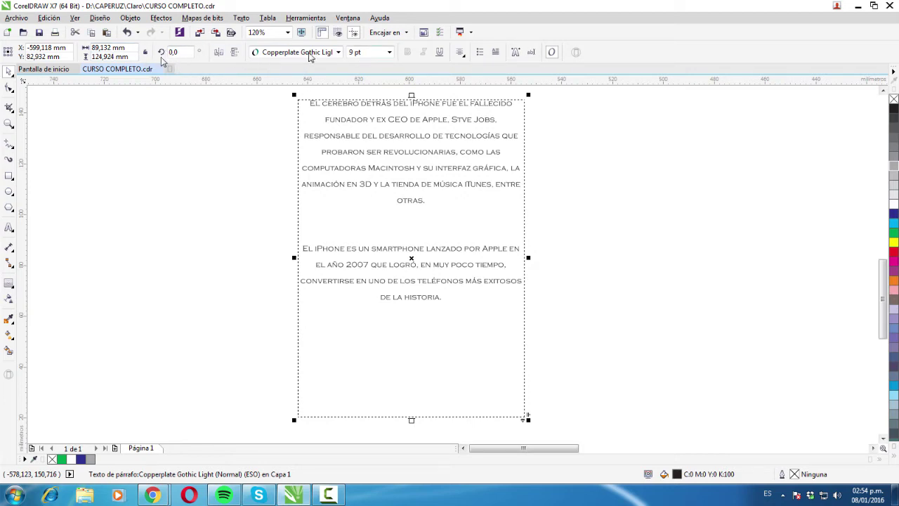
left_click(550, 53)
Underline only the word Macintosh in the first paragraph and colour it red
left_click(9, 229)
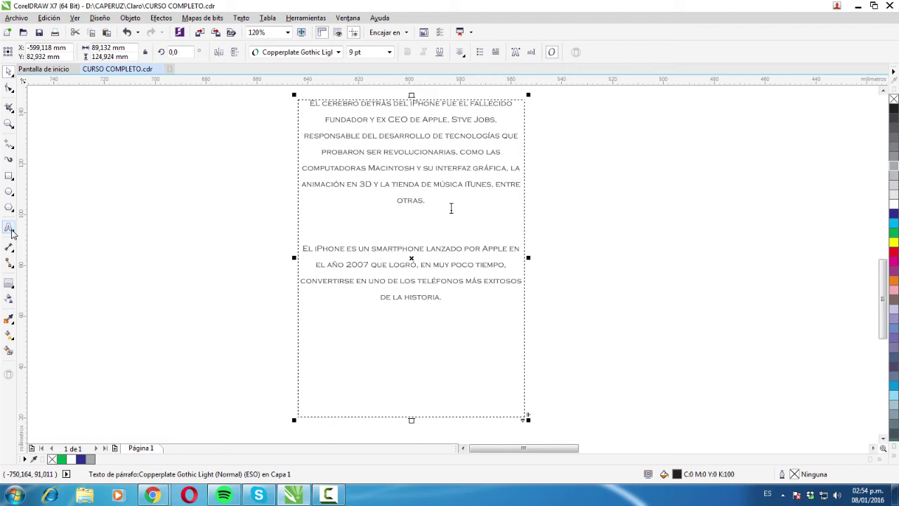
left_click(414, 233)
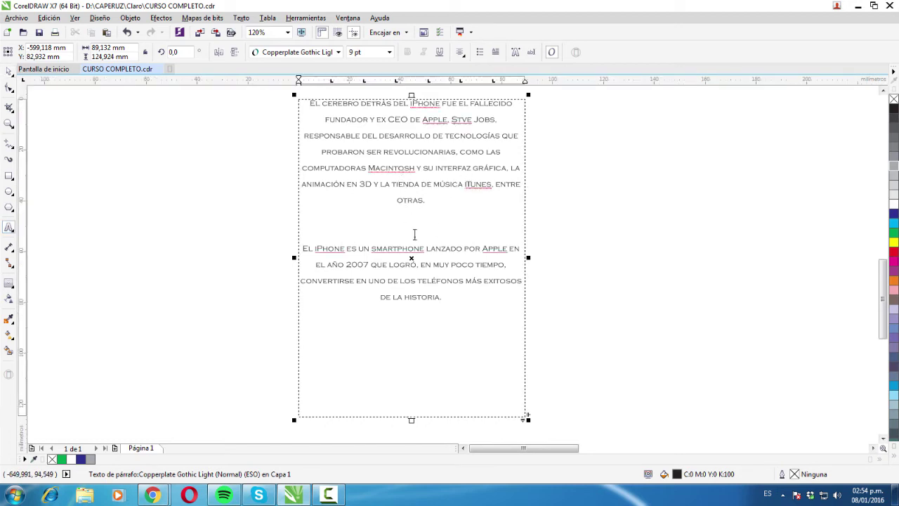
left_click(416, 168)
key("shift+Left")
key("shift+Left")
key("shift+Left")
key("shift+Left")
key("shift+Left")
key("shift+Left")
key("shift+Left")
key("shift+Left")
key("shift+Left")
left_click_drag(418, 169, 368, 170)
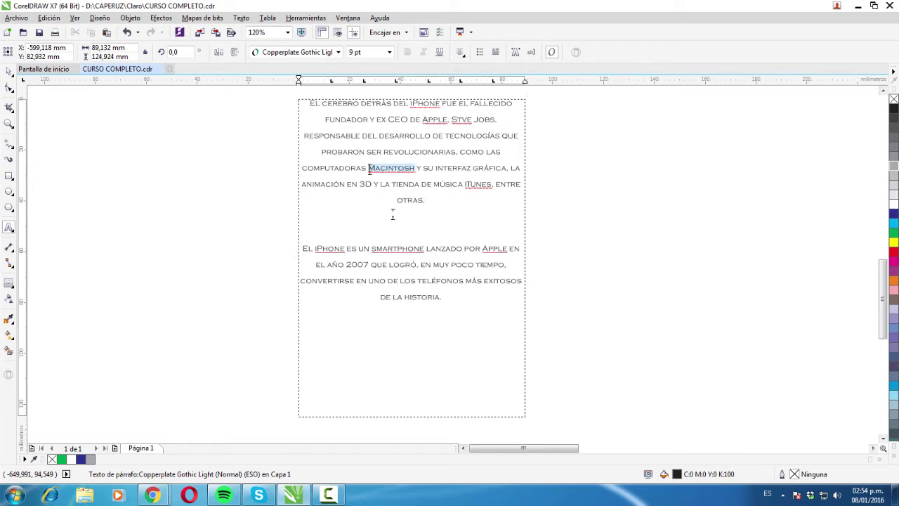
left_click(440, 54)
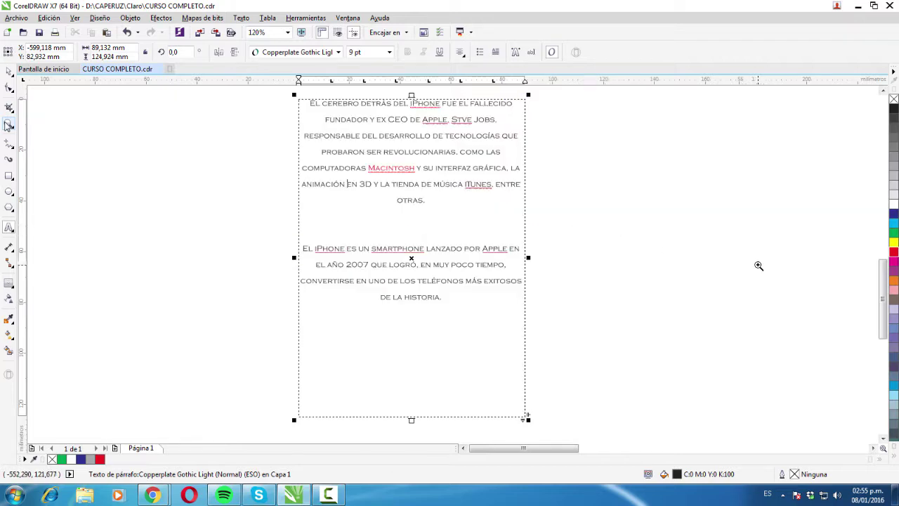
Increase the line spacing by extending the Casio text frame to about 115 mm tall and the Microsoft frame to about 124 mm tall
scroll(759, 263, "up", 3)
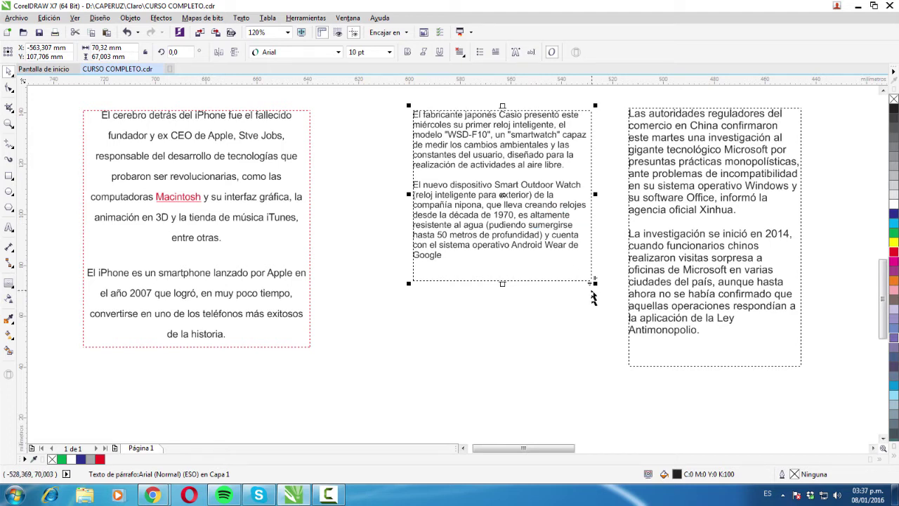
left_click_drag(590, 281, 589, 357)
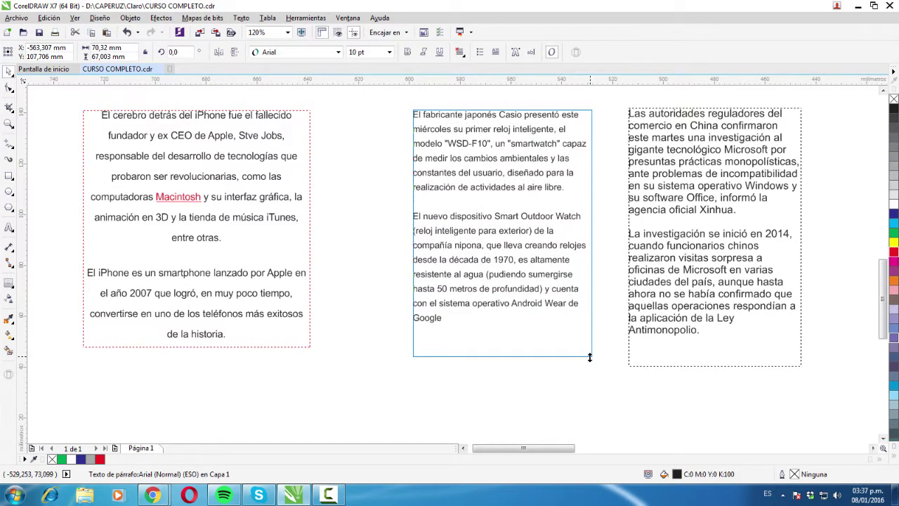
left_click_drag(590, 358, 584, 402)
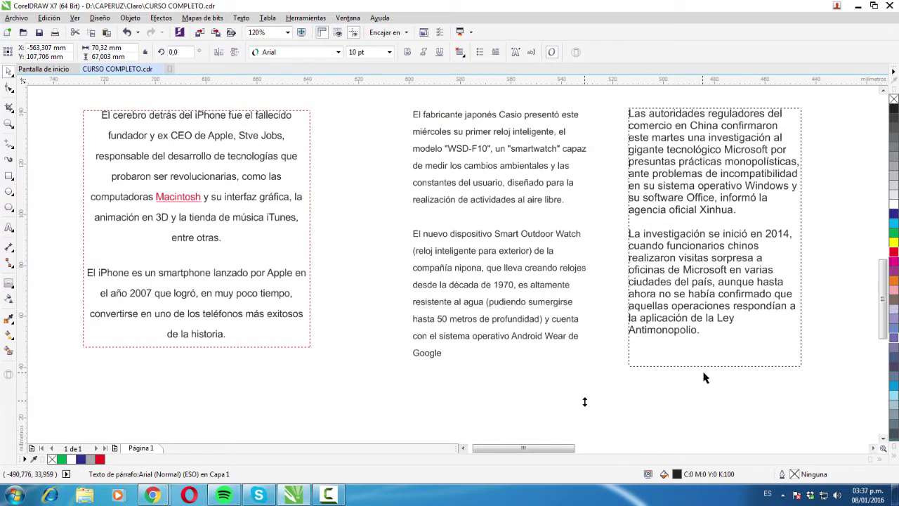
left_click(799, 366)
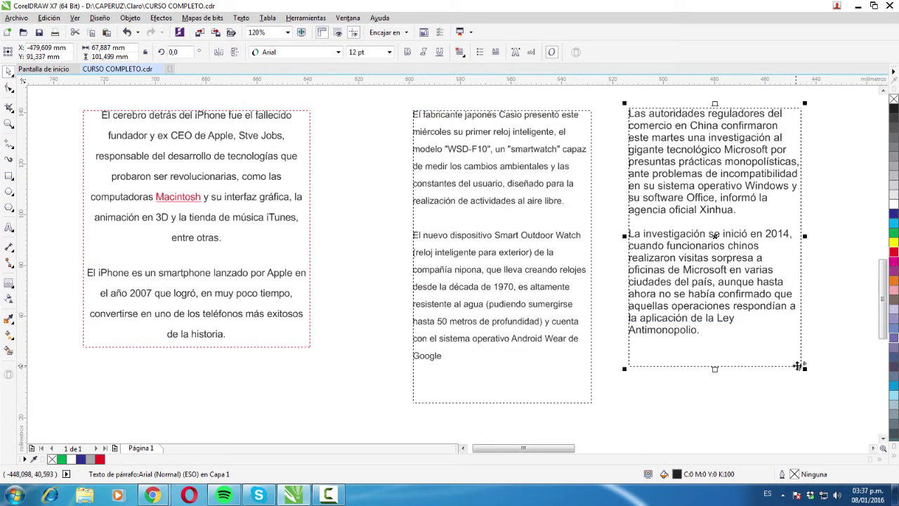
left_click_drag(796, 366, 798, 423)
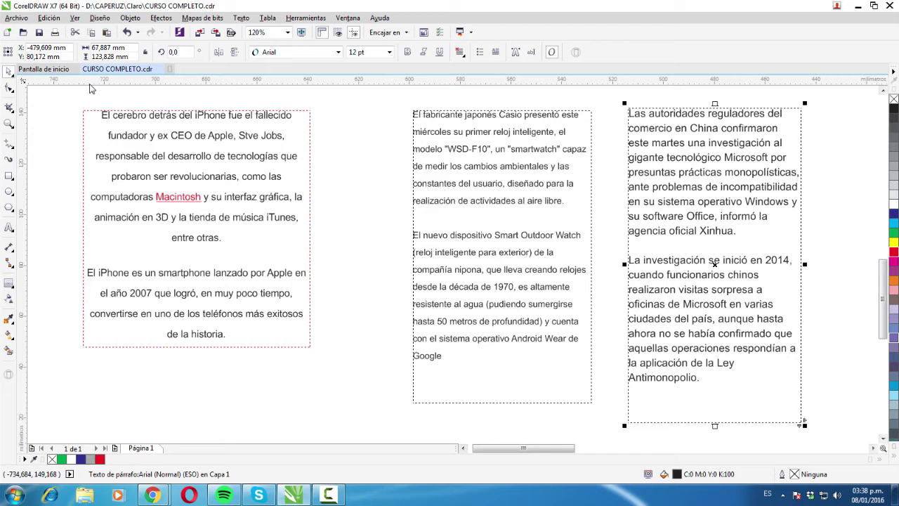
Link the iPhone text frame to the Casio frame, and the Casio frame to the Microsoft frame
left_click(162, 118)
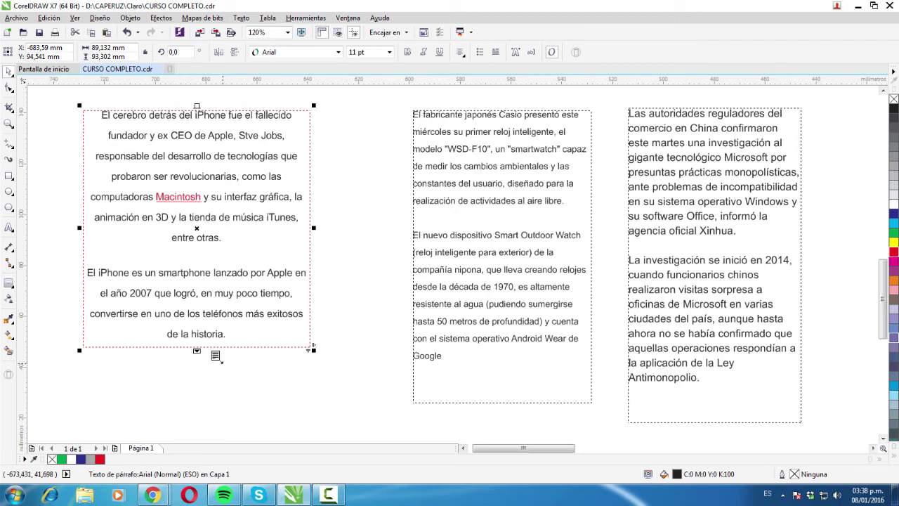
left_click(459, 210)
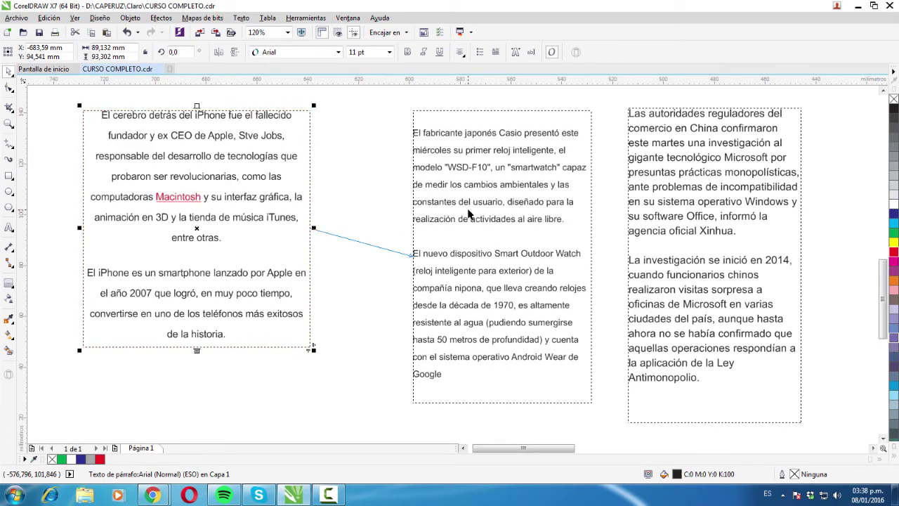
left_click(517, 323)
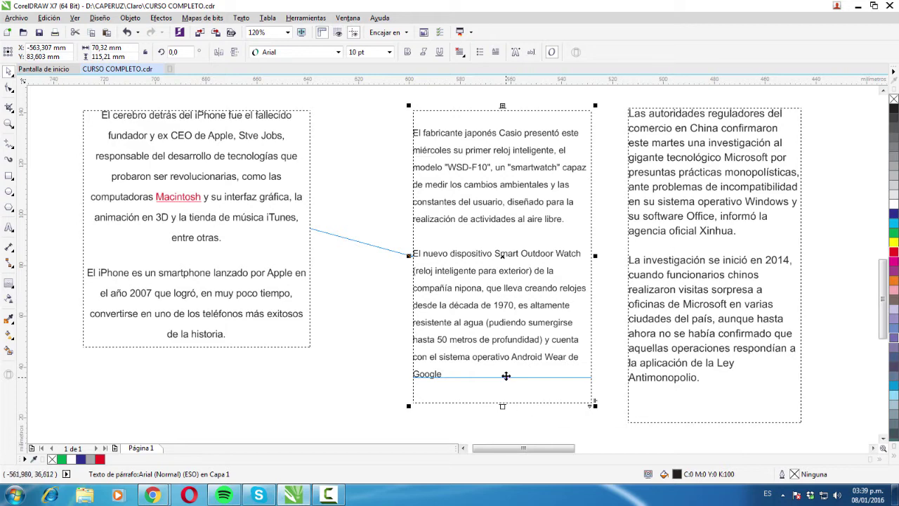
left_click(664, 217)
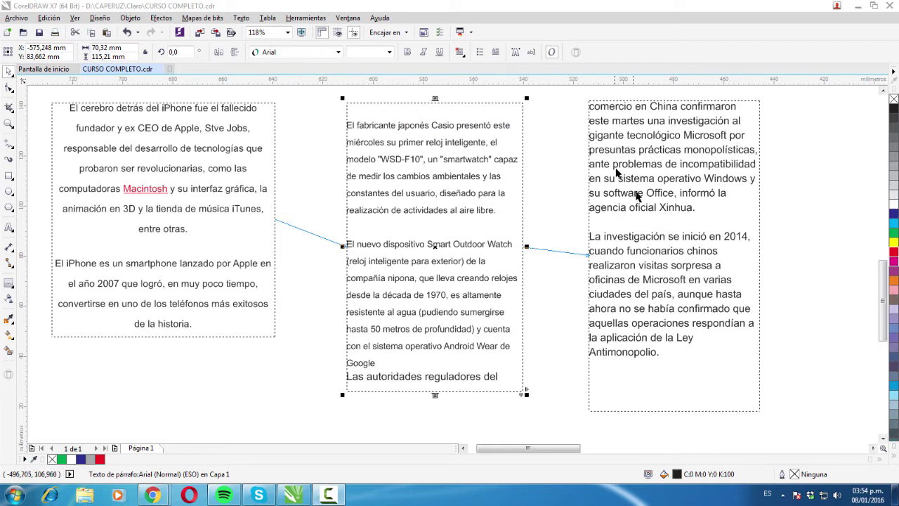
Delete the third linked text frame, letting its text overflow from the middle frame
key("Escape")
key("Tab")
left_click(636, 194)
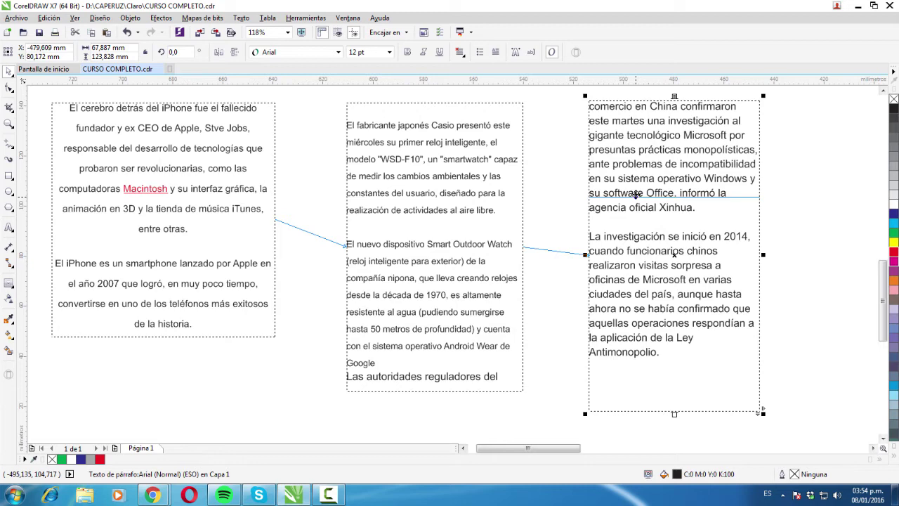
key("Delete")
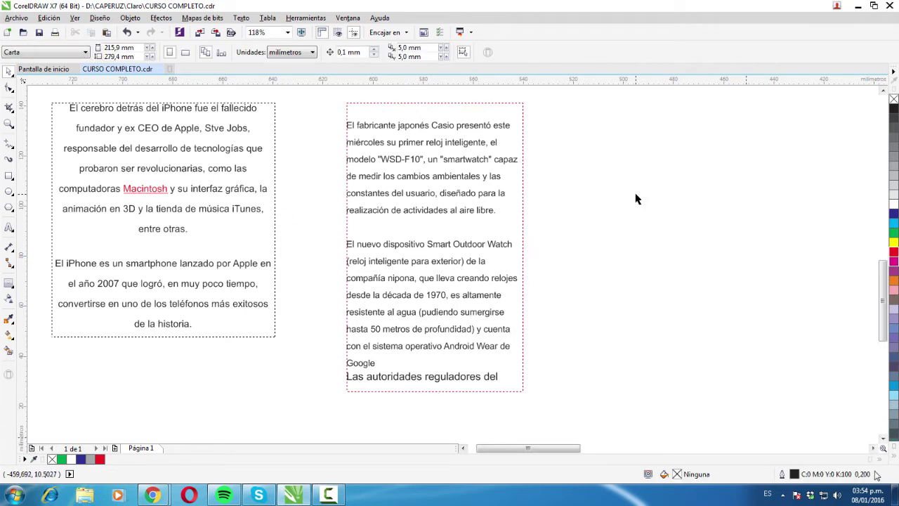
key("ctrl+z")
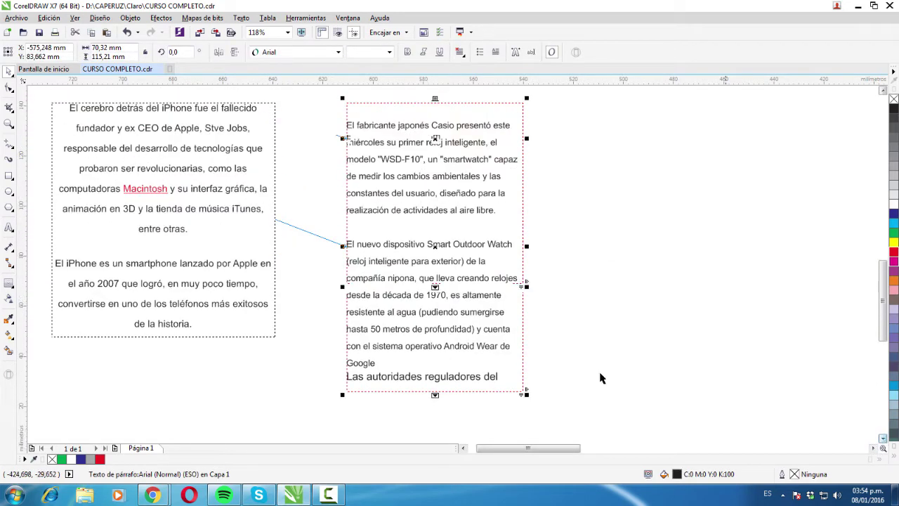
Extend the middle frame to about 212 mm tall to fit all the linked text, and undo the resizing and the frame deletion
left_click_drag(436, 290, 446, 415)
scroll(446, 415, "down", 2)
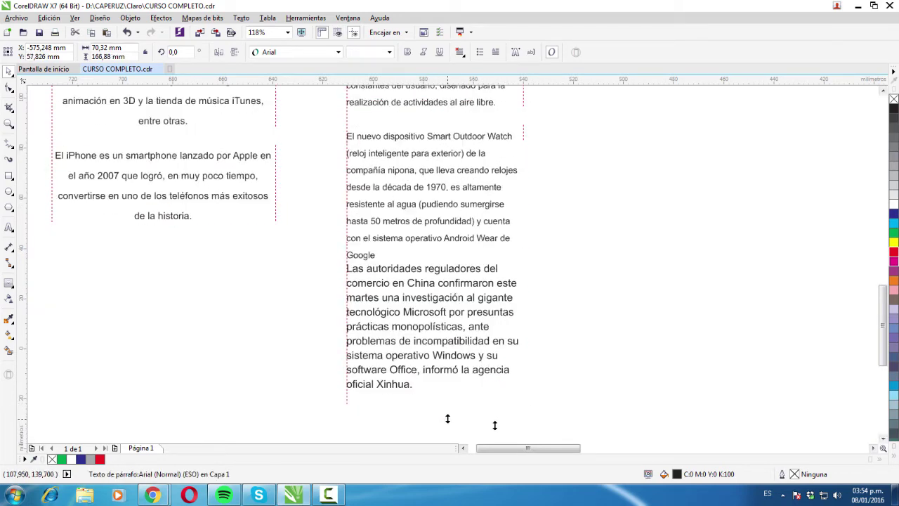
scroll(448, 419, "down", 1)
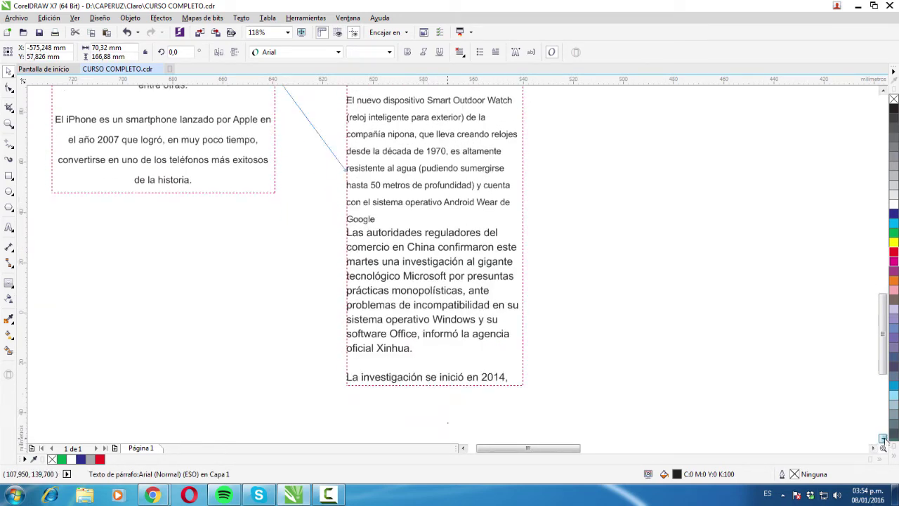
left_click_drag(434, 390, 445, 430)
scroll(443, 428, "down", 2)
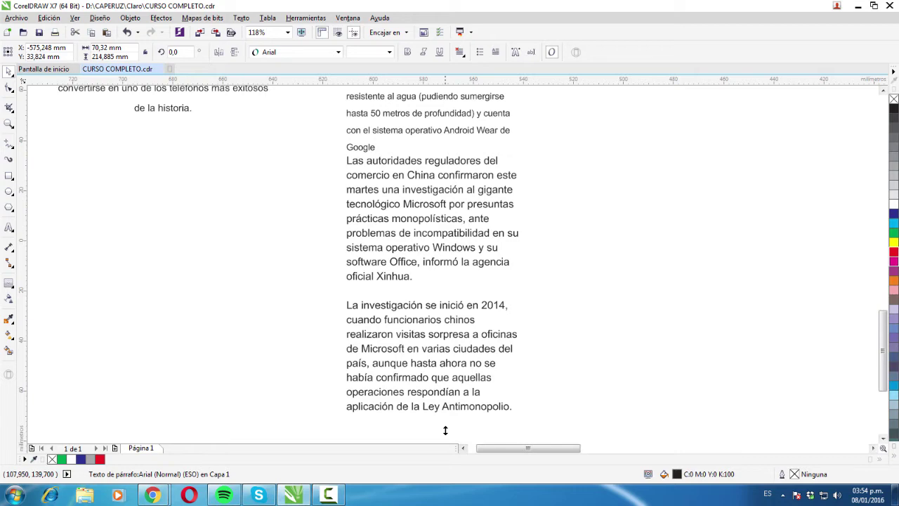
left_click_drag(445, 430, 445, 420)
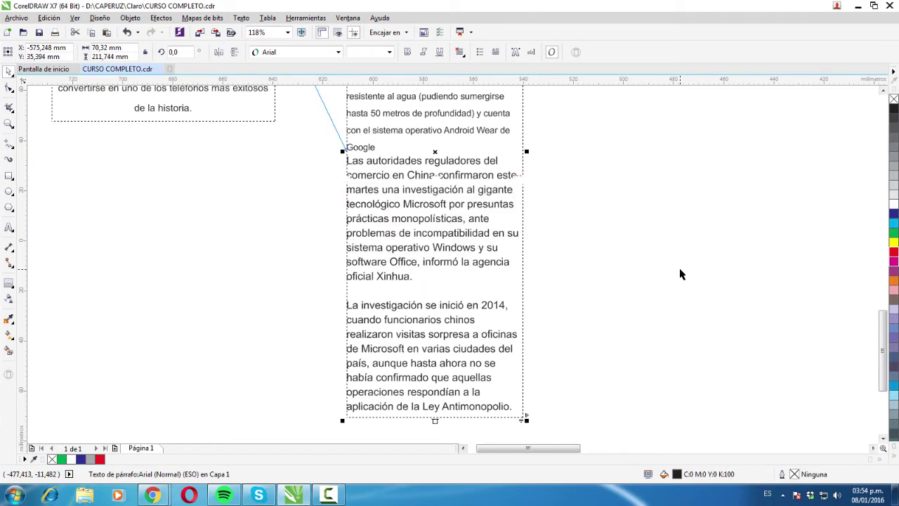
left_click(883, 90)
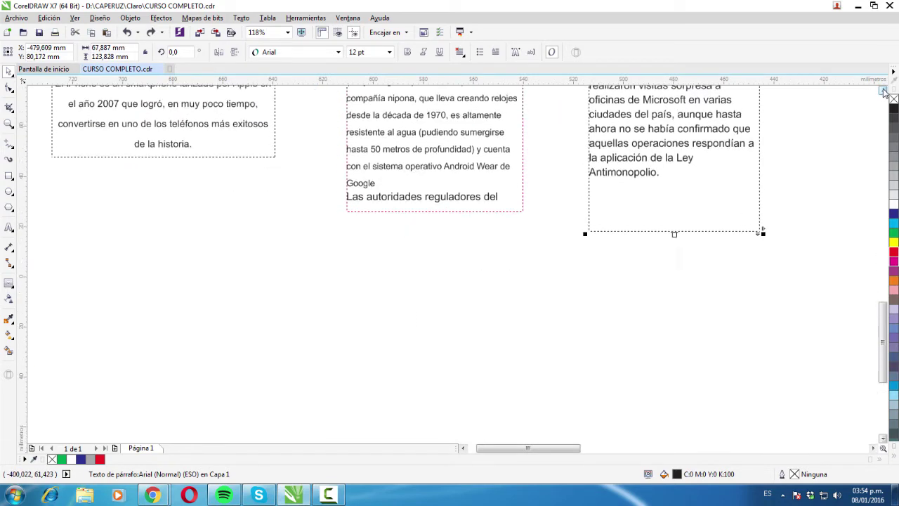
scroll(883, 90, "down", 2)
scroll(885, 93, "up", 2)
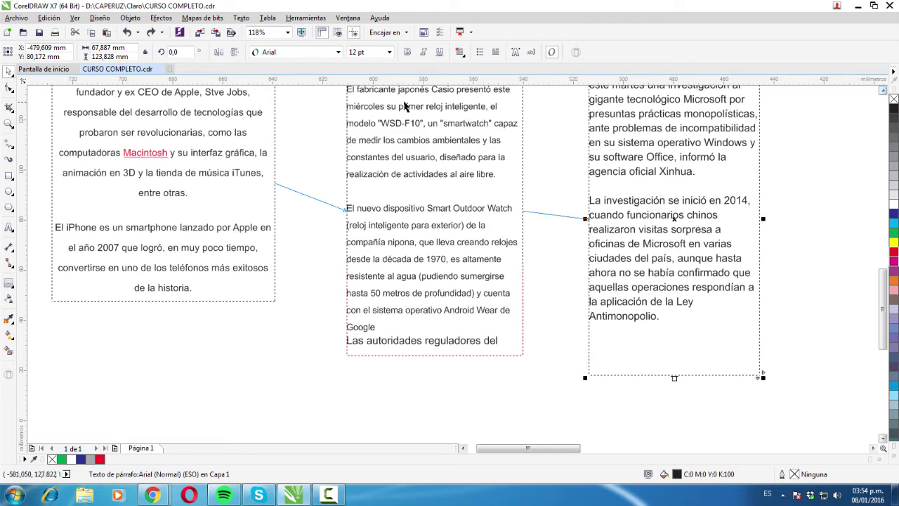
Redirect the middle frame's text flow into a new frame about 98 mm wide drawn below it, and extend that frame to about 77 mm tall
left_click(431, 277)
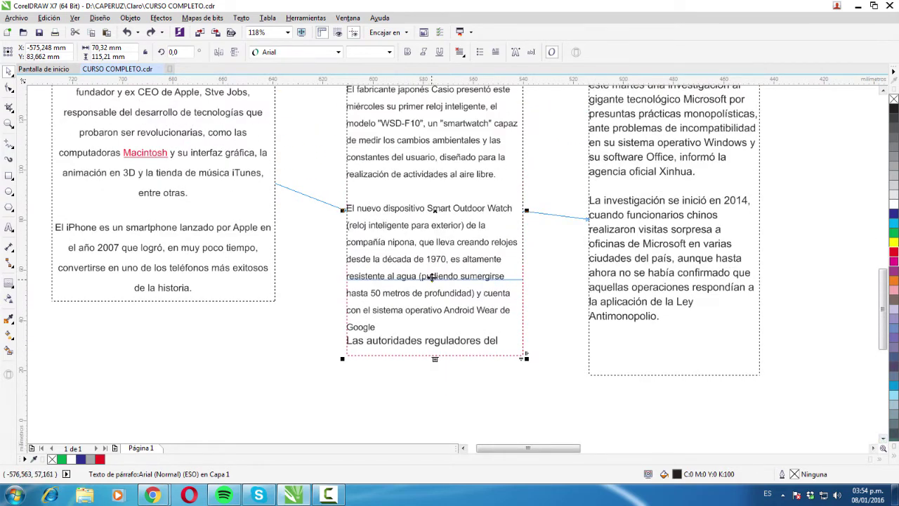
scroll(431, 276, "down", 3)
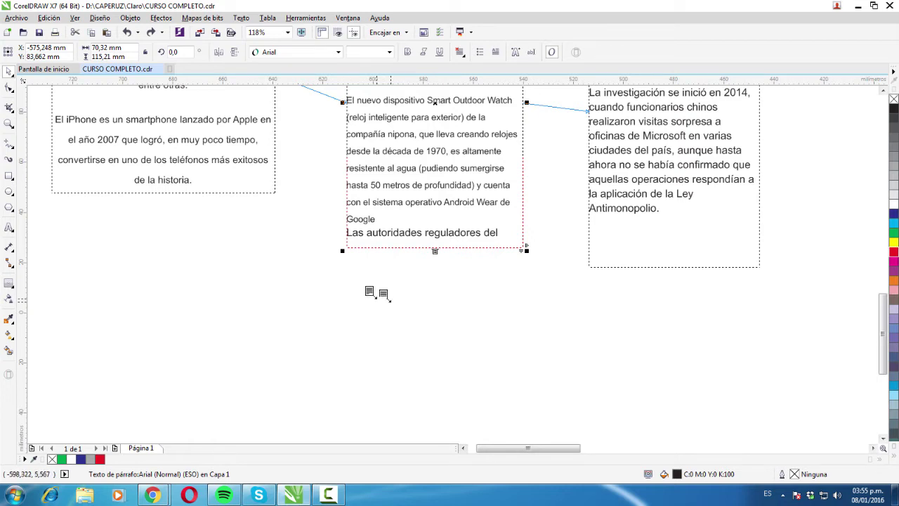
left_click_drag(359, 286, 606, 436)
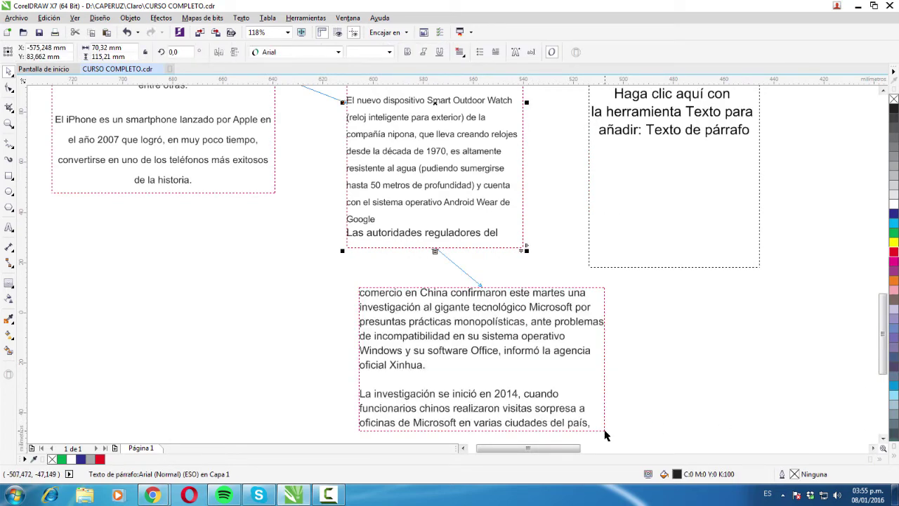
scroll(562, 369, "down", 2)
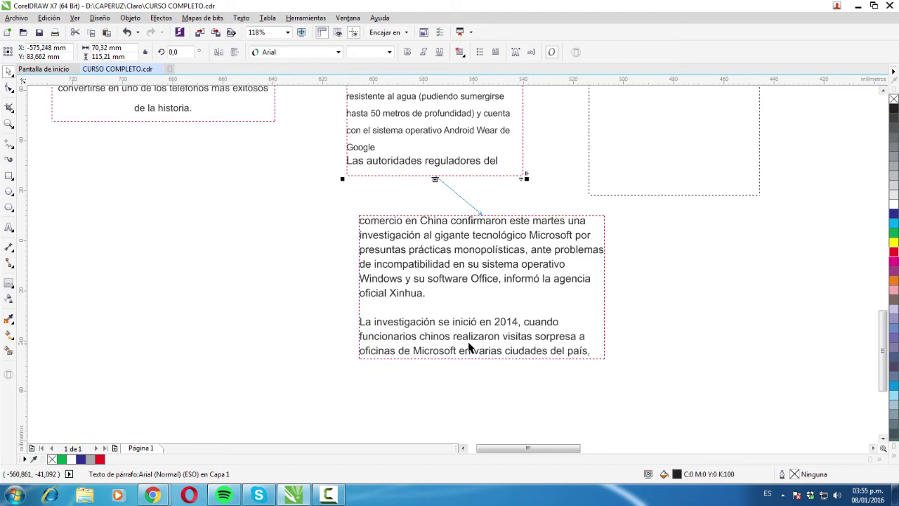
left_click_drag(471, 358, 477, 418)
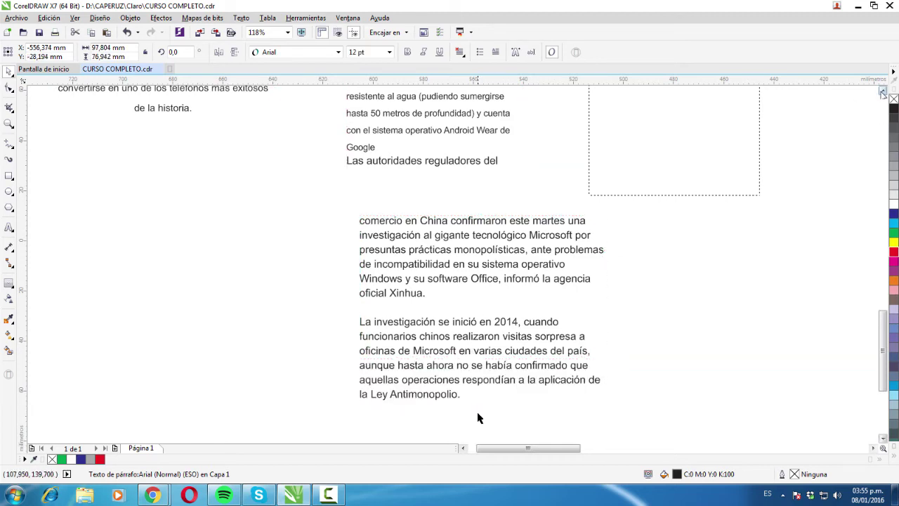
scroll(478, 418, "up", 3)
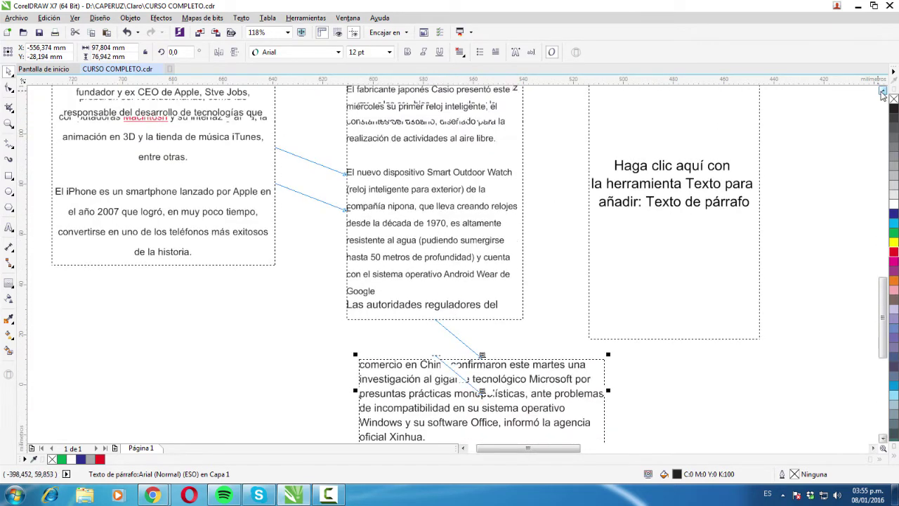
Move the placeholder text frame about 17 mm to the right, and shift the linked lower Microsoft frame about 8 mm to the left
left_click(650, 202)
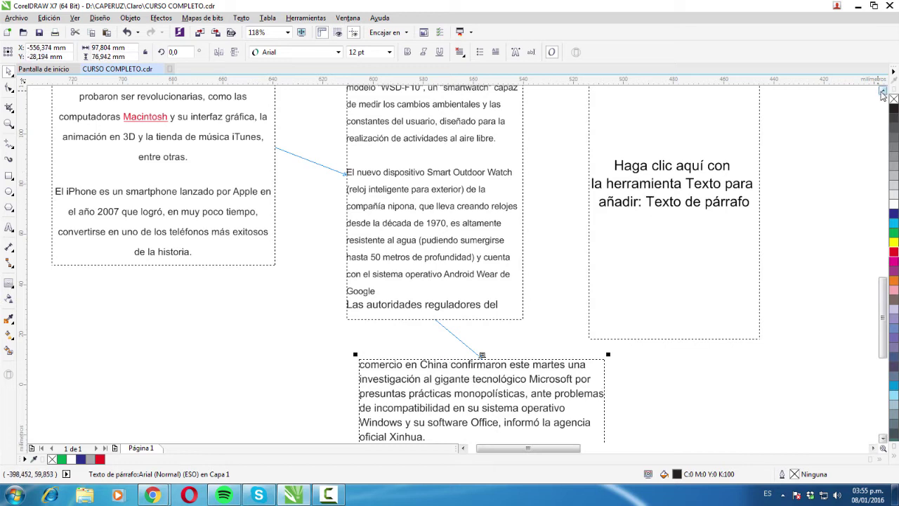
scroll(654, 204, "up", 1)
double_click(667, 202)
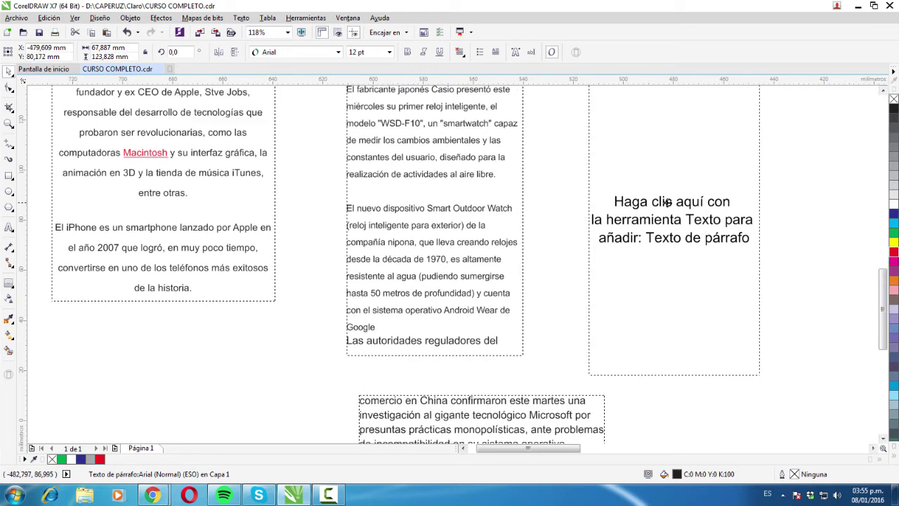
left_click_drag(667, 203, 841, 379)
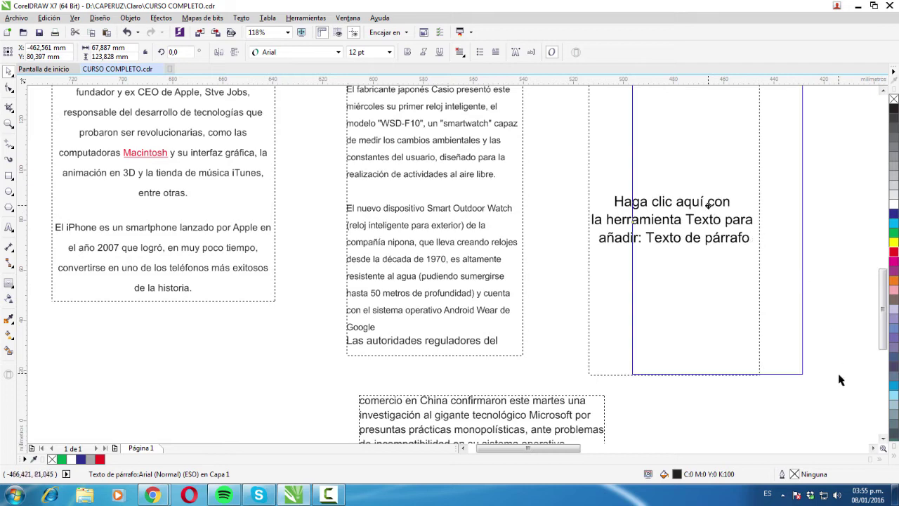
left_click_drag(708, 203, 708, 204)
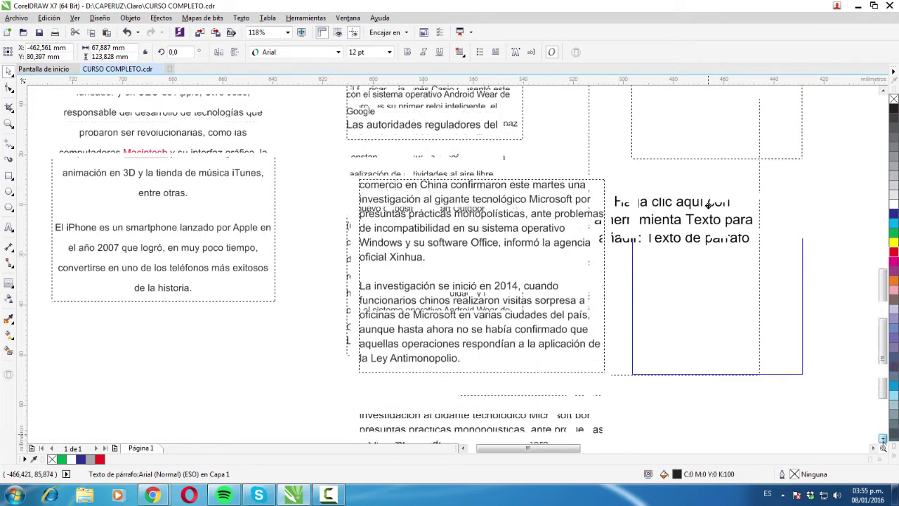
scroll(357, 169, "down", 3)
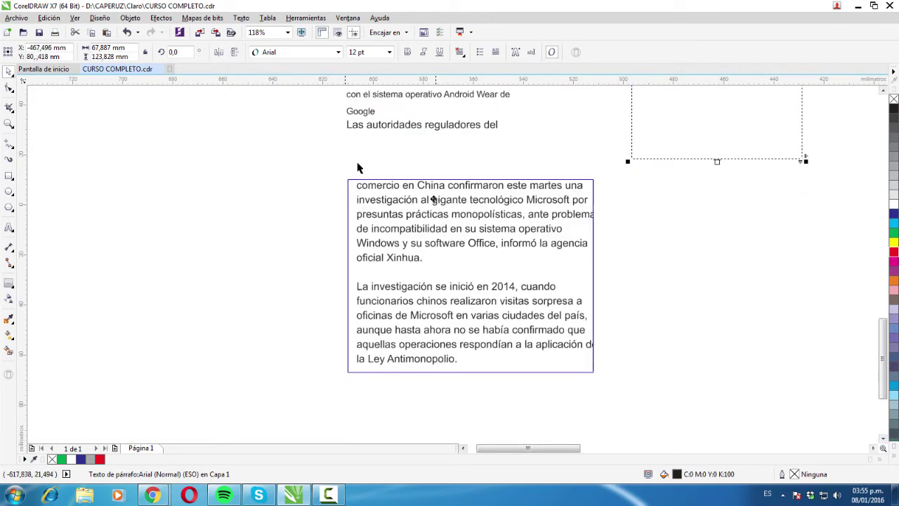
left_click_drag(409, 177, 410, 178)
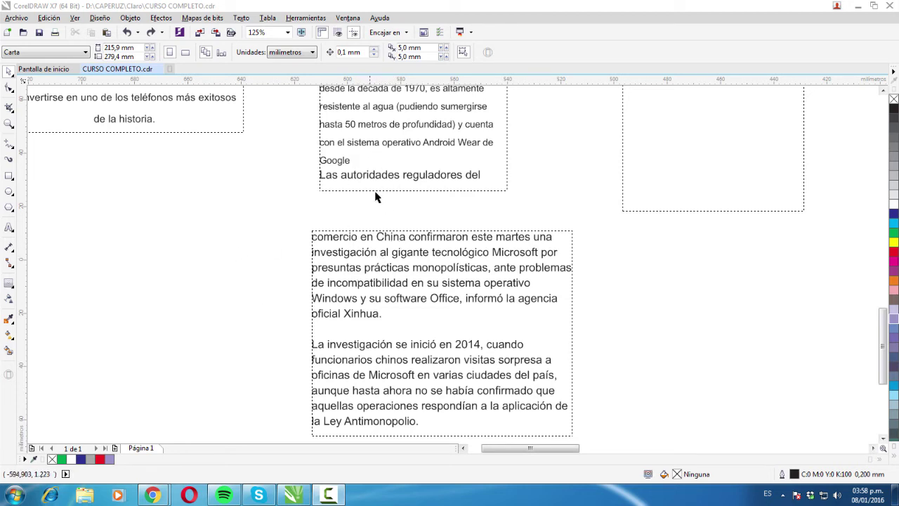
Select the Microsoft frame together with the frame above it and separate the two objects to break their text link
left_click(383, 269)
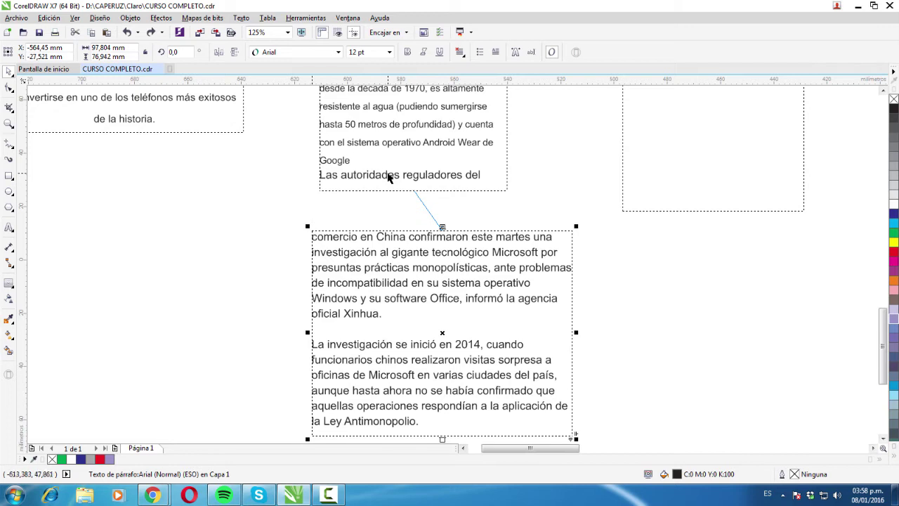
left_click(390, 176, "shift")
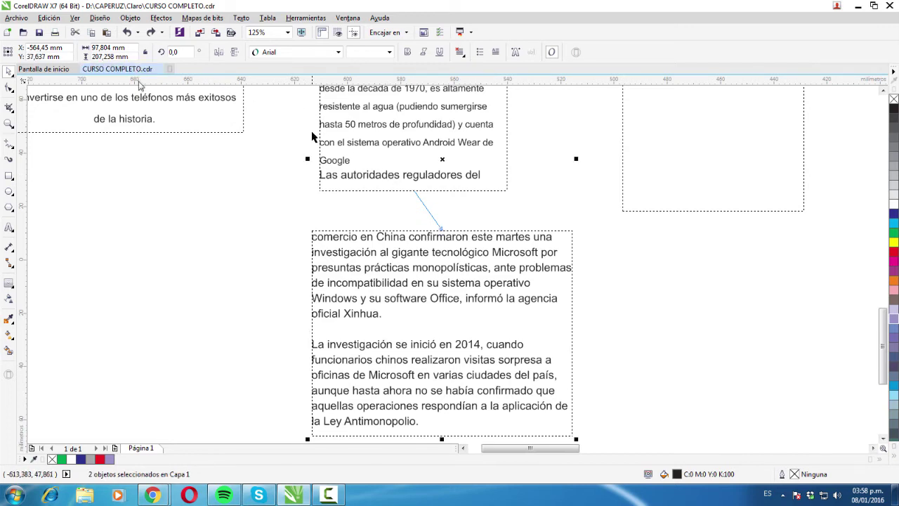
left_click(130, 18)
left_click(130, 18)
left_click(130, 18)
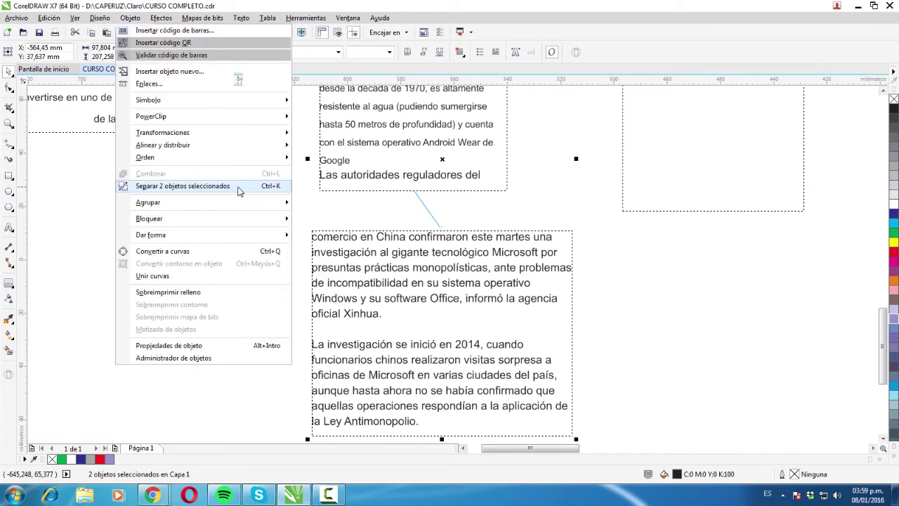
left_click(238, 187)
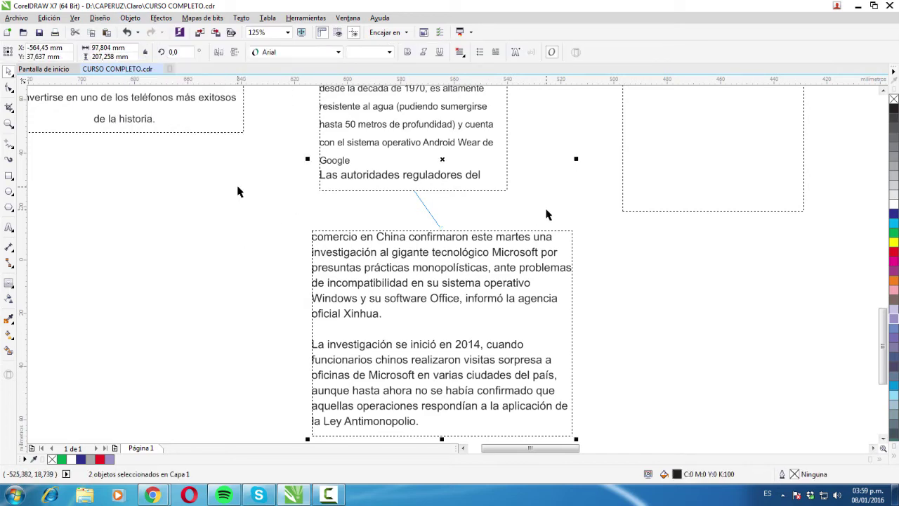
Move the separated Microsoft frame slightly up and to the right, and select the middle frame on its own
mouse_move(481, 248)
left_mouse_down()
mouse_move(436, 293)
mouse_move(396, 274)
mouse_move(485, 261)
mouse_move(487, 252)
left_mouse_up()
left_click(273, 197)
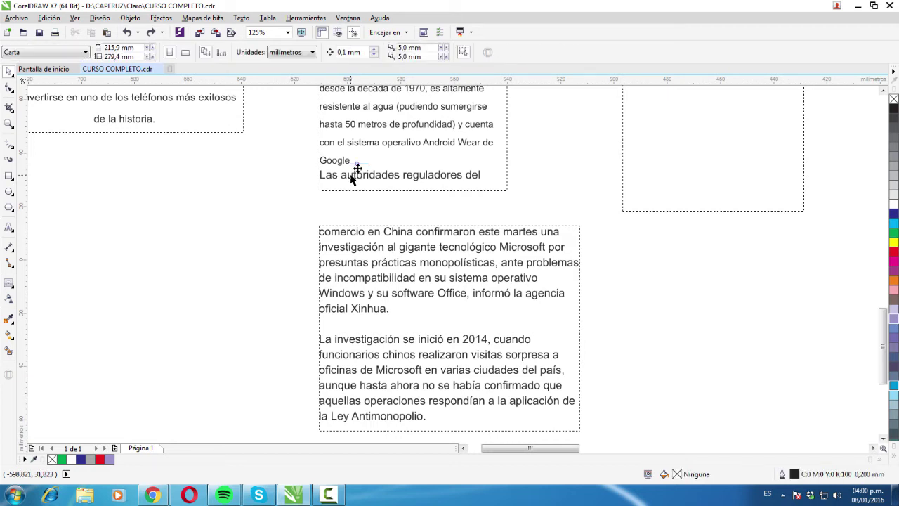
left_click(403, 180)
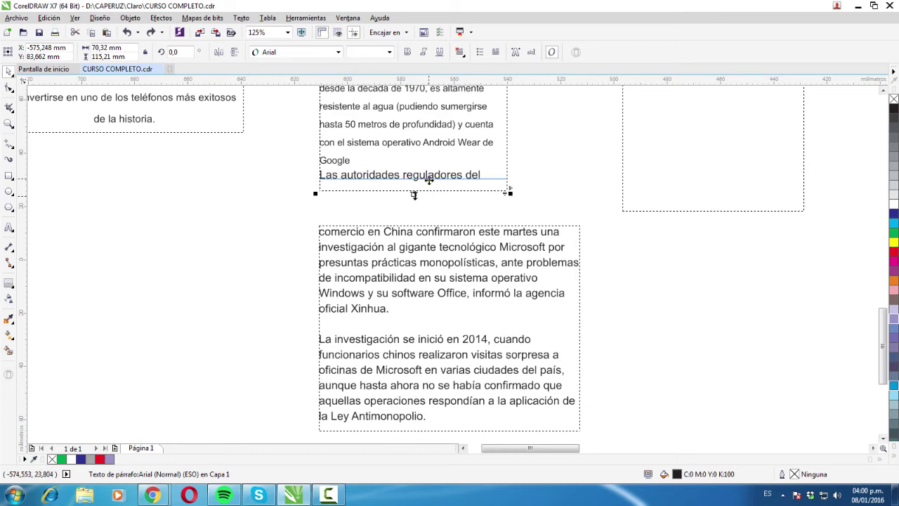
left_click(414, 193)
left_click(421, 239)
left_click_drag(472, 241, 504, 246)
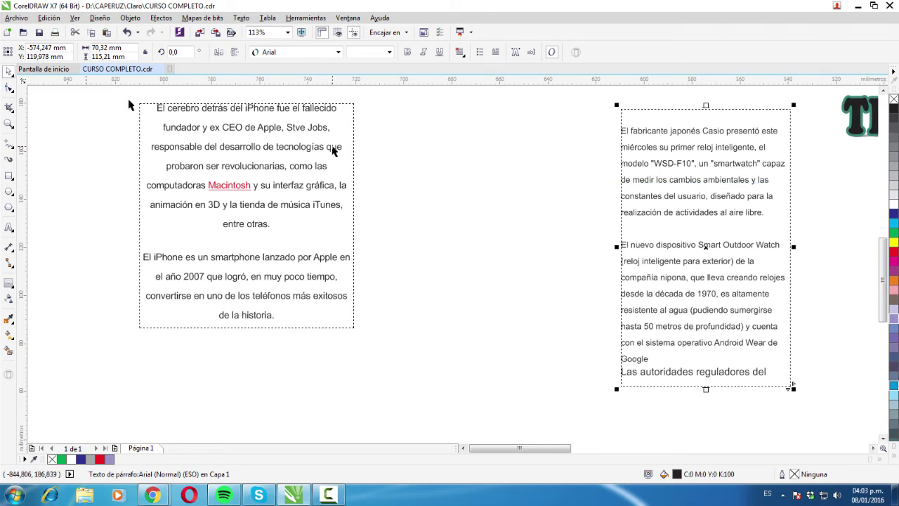
Increase the horizontal text spacing in the iPhone paragraph frame with the Shape tool
left_click(10, 88)
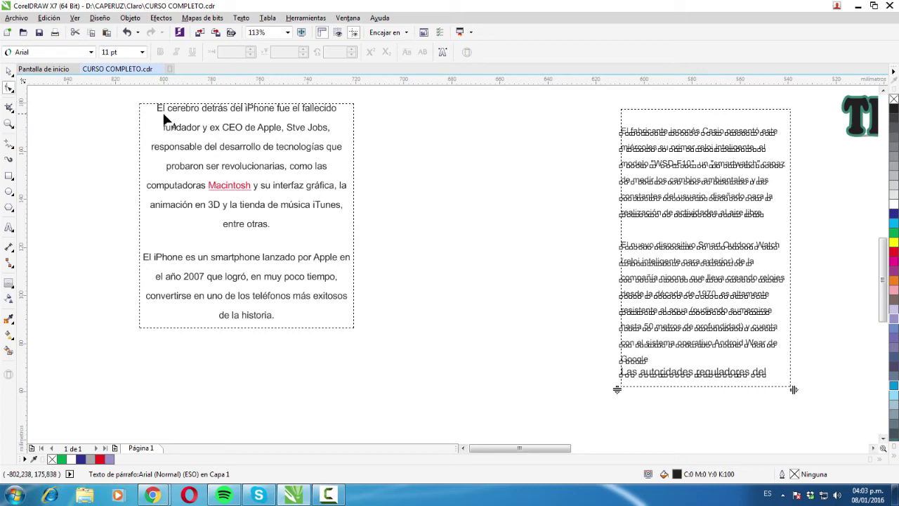
left_click(355, 330)
left_click_drag(355, 331, 357, 329)
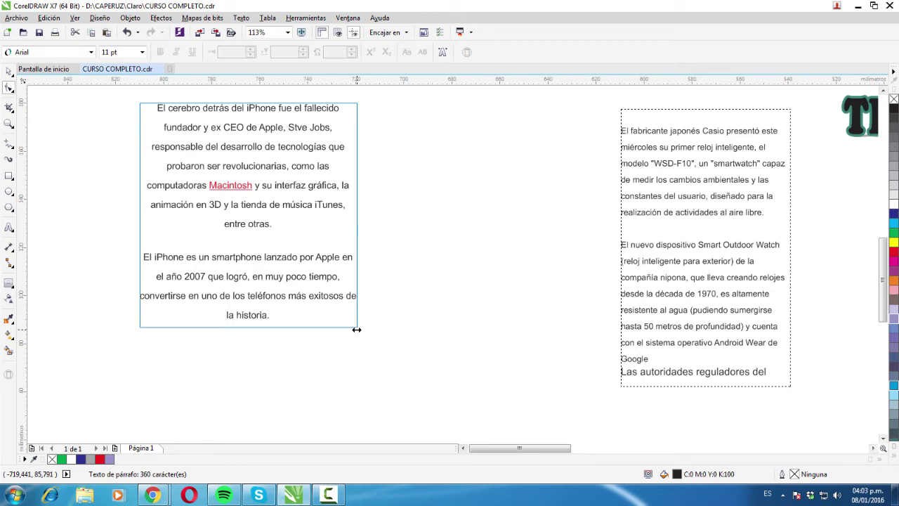
left_click_drag(356, 330, 415, 325)
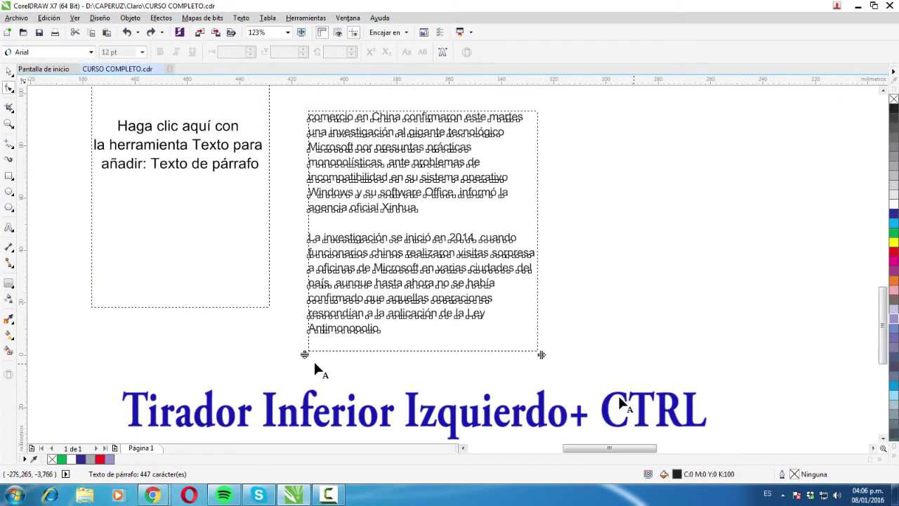
Increase the paragraph spacing and the line spacing of the Microsoft text with the Shape tool
left_click_drag(306, 354, 307, 406)
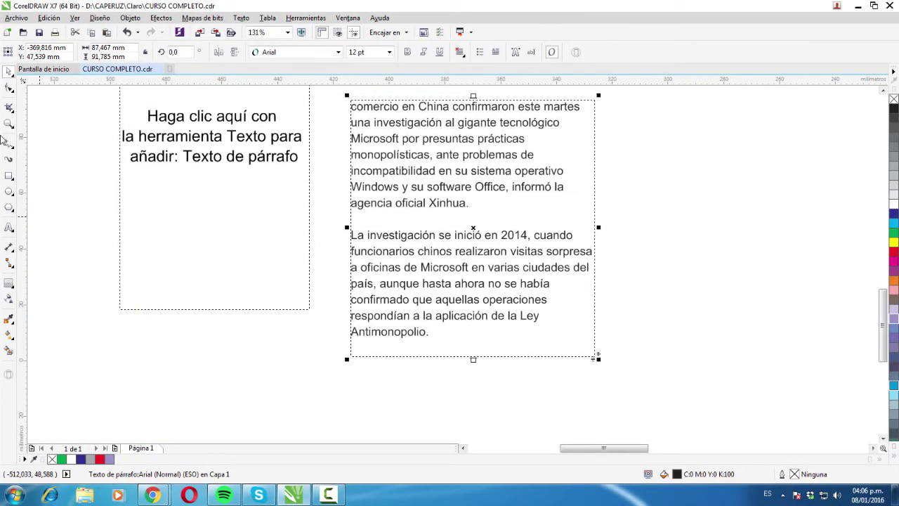
left_click_drag(347, 359, 356, 415)
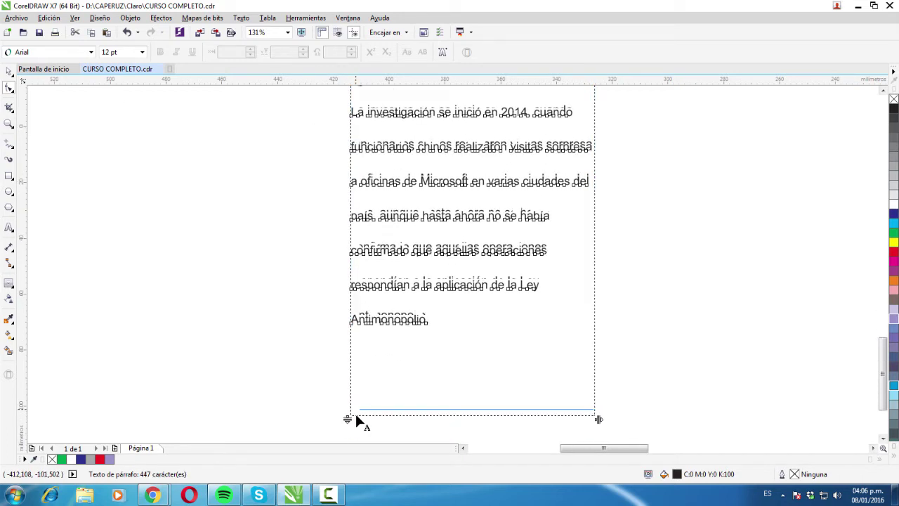
Reposition only the initial L of the paragraph "La investigación", ending at a 5% horizontal and -5% vertical character offset
key("z")
right_click(453, 306)
left_click(453, 307)
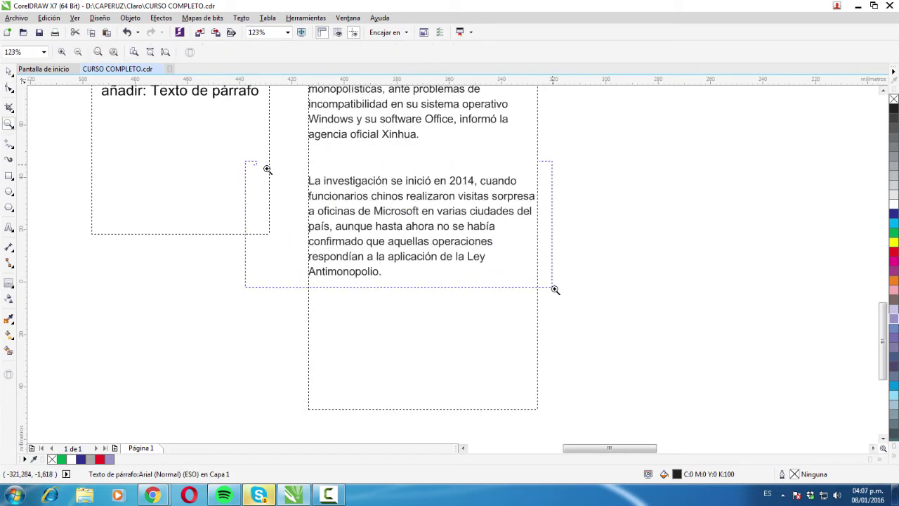
scroll(322, 224, "up", 3)
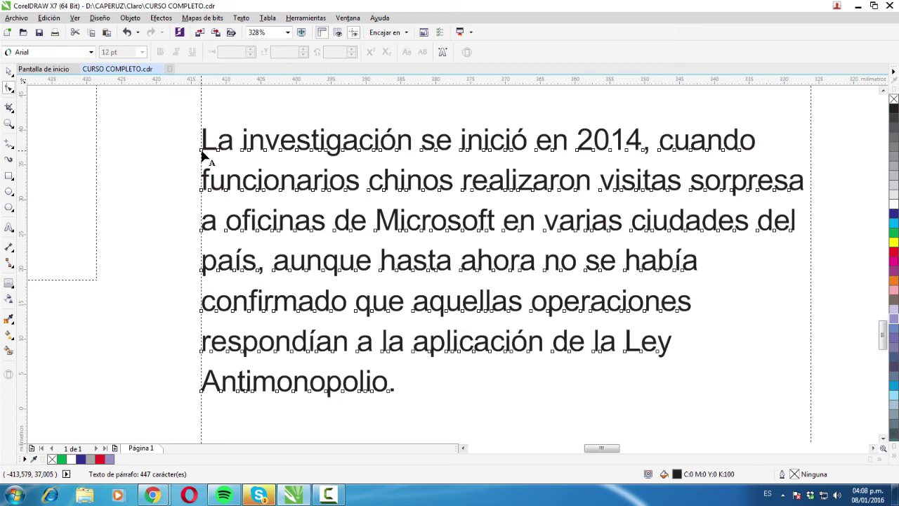
left_click(201, 151)
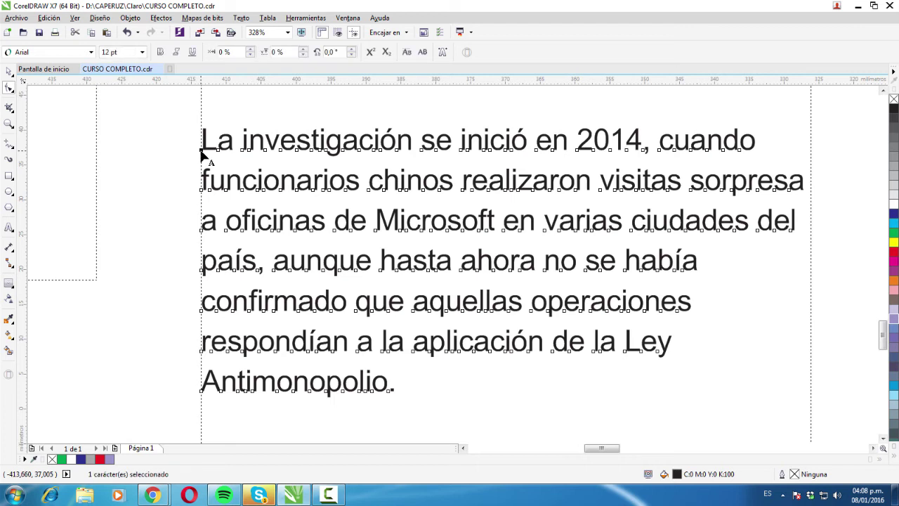
mouse_move(201, 151)
left_mouse_down()
mouse_move(202, 121)
mouse_move(210, 149)
left_mouse_up()
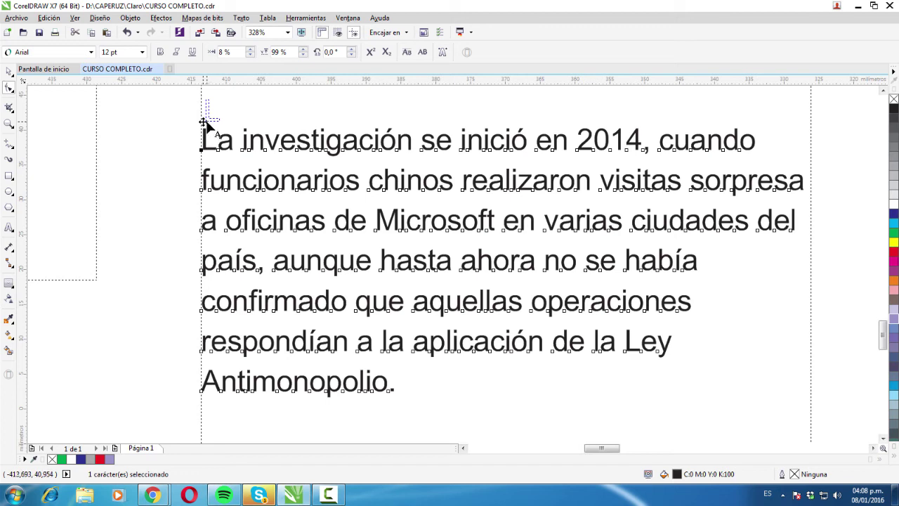
left_click_drag(200, 117, 201, 151)
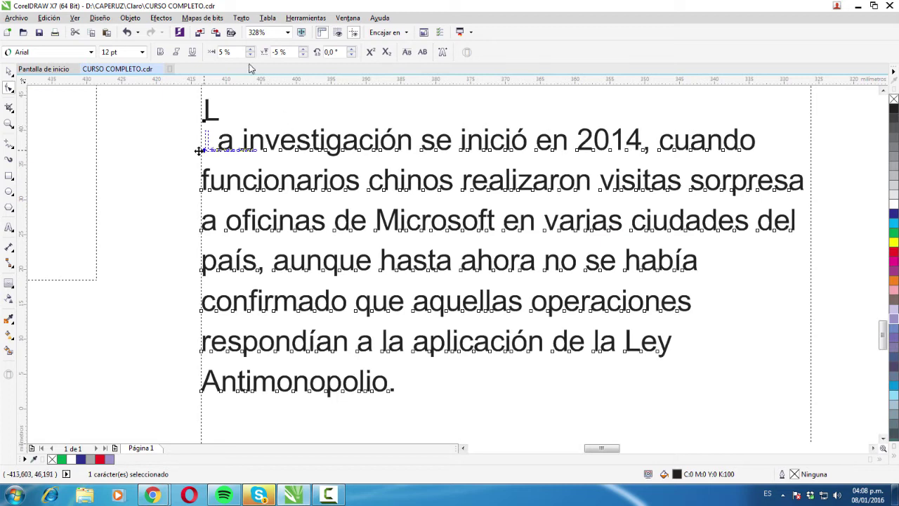
Set the initial L to 18 pt and colour it red
left_click(142, 52)
key("Down")
key("Down")
key("Down")
key("Down")
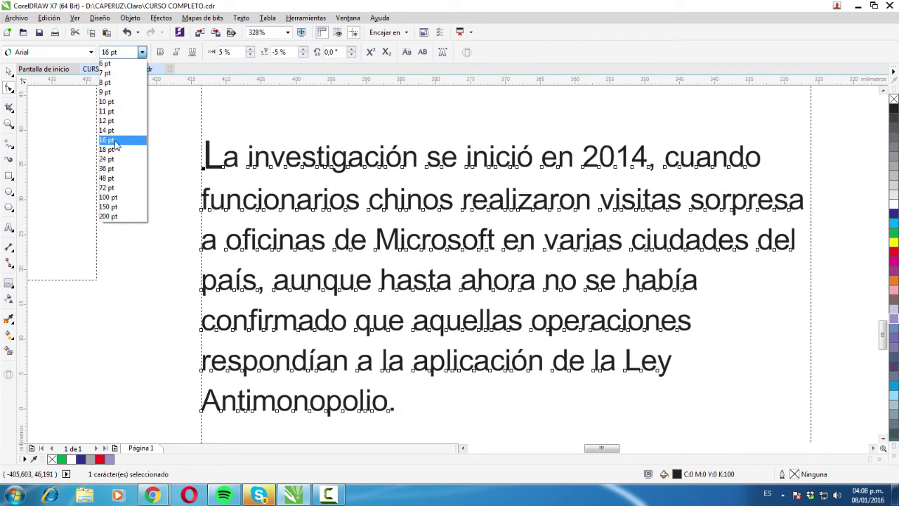
key("Down")
key("Return")
left_click(893, 252)
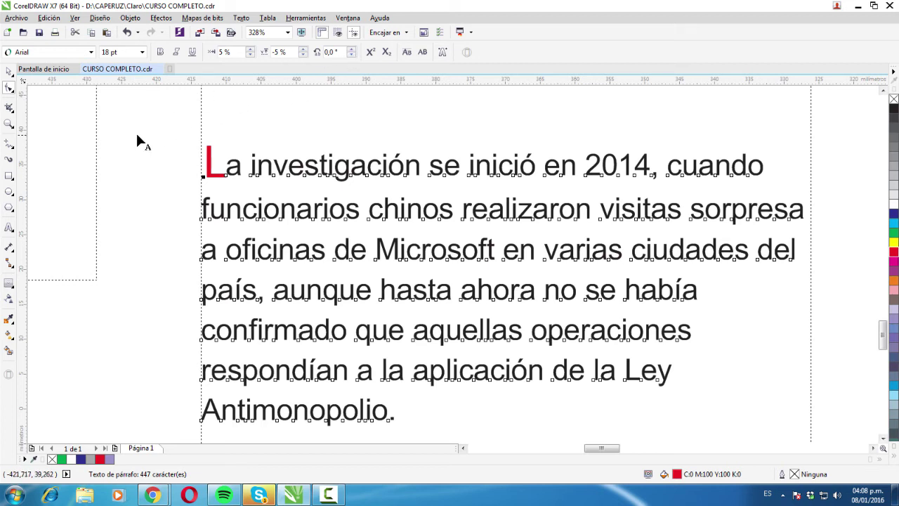
Rotate the red initial L, trying several angles and settling on a character angle of -30°
left_click(351, 55)
left_click(351, 55)
left_click(351, 56)
left_click(351, 56)
left_click(351, 55)
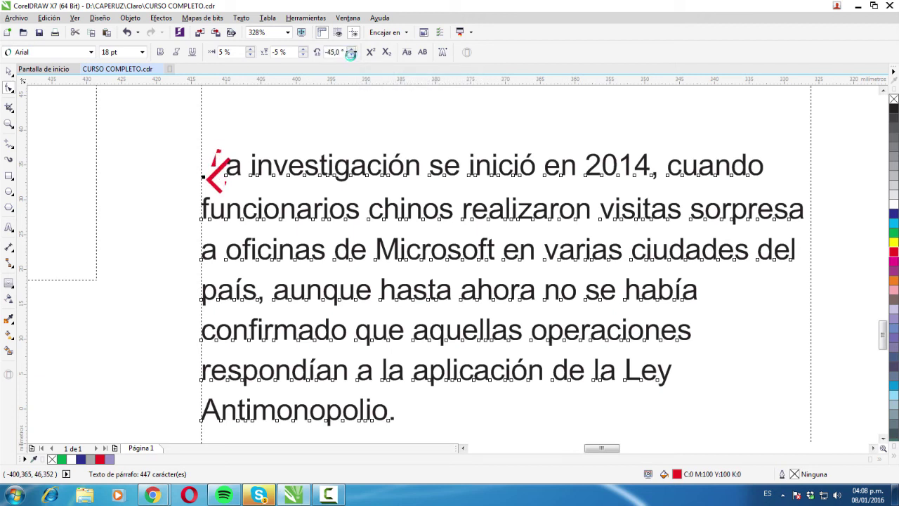
left_click(351, 56)
left_click(351, 55)
left_click(351, 56)
left_click(351, 56)
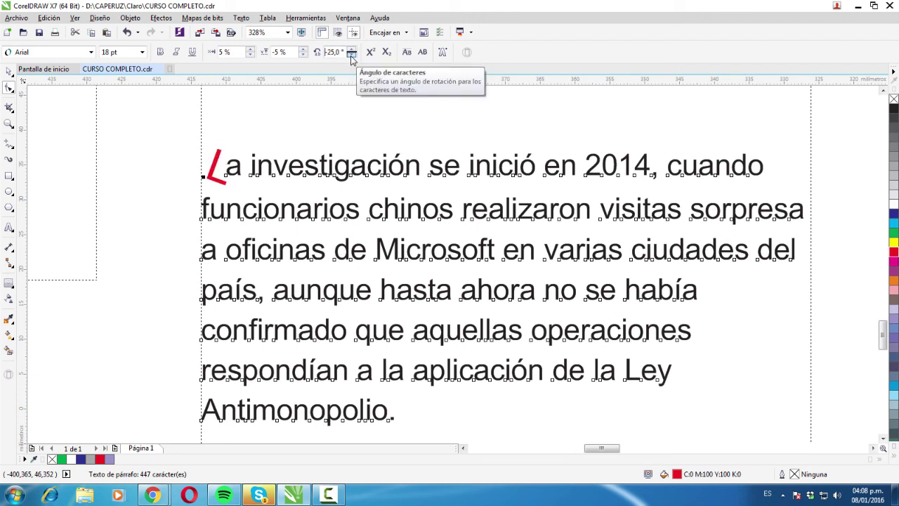
left_click(351, 56)
left_click(351, 56)
left_click(351, 55)
left_click(351, 55)
left_click(352, 49)
left_click(351, 49)
left_click(351, 49)
left_click(352, 49)
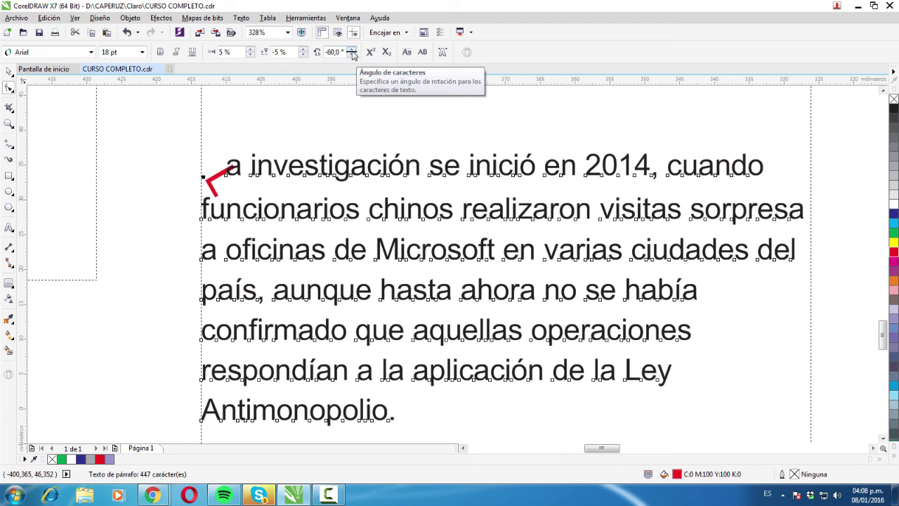
left_click(351, 49)
left_click(351, 49)
Set the initial L's vertical character offset to 11% and its horizontal offset to -1%
left_click(303, 49)
left_click(303, 49)
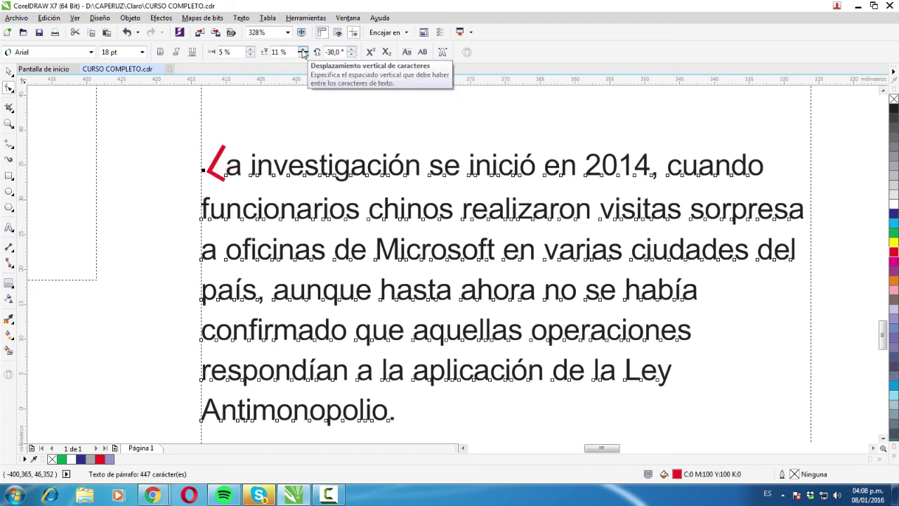
left_click(250, 55)
left_click(250, 55)
left_click(250, 54)
left_click(250, 54)
left_click(251, 55)
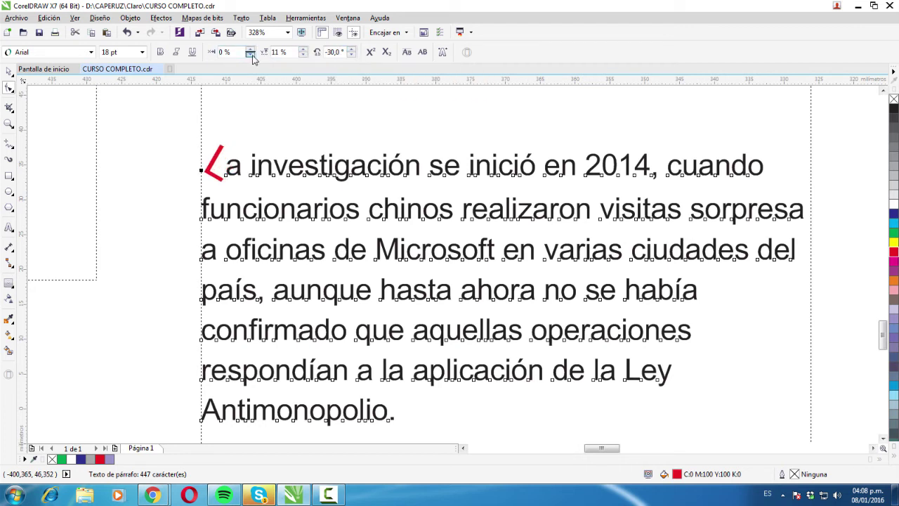
left_click(250, 55)
Format the initial L and the first n of "investigación" as superscript
left_click(371, 52)
left_click(371, 52)
left_click(371, 52)
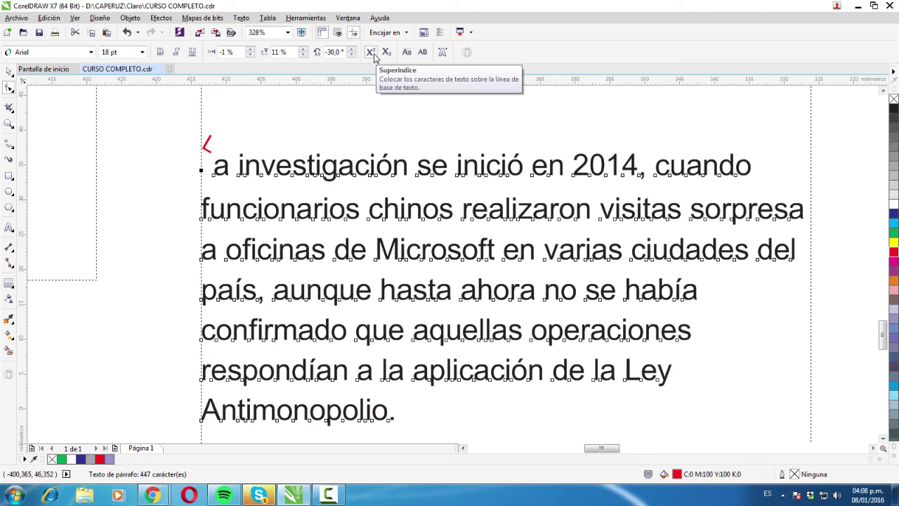
left_click(290, 161)
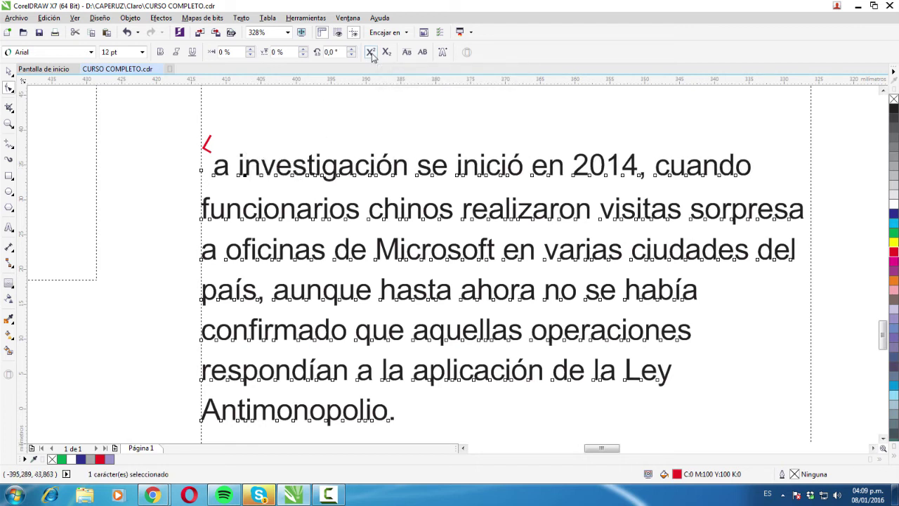
left_click(371, 53)
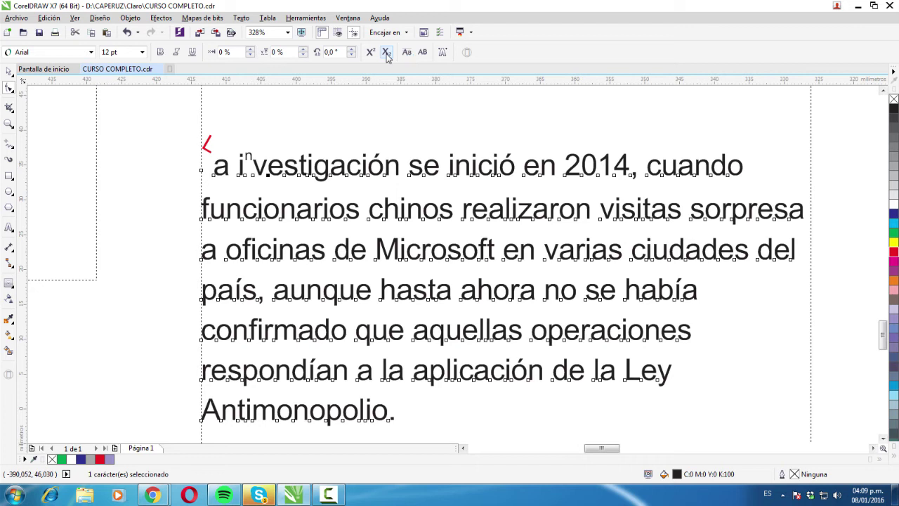
Format the e of "investigación" as subscript and its g as small caps
left_click(387, 53)
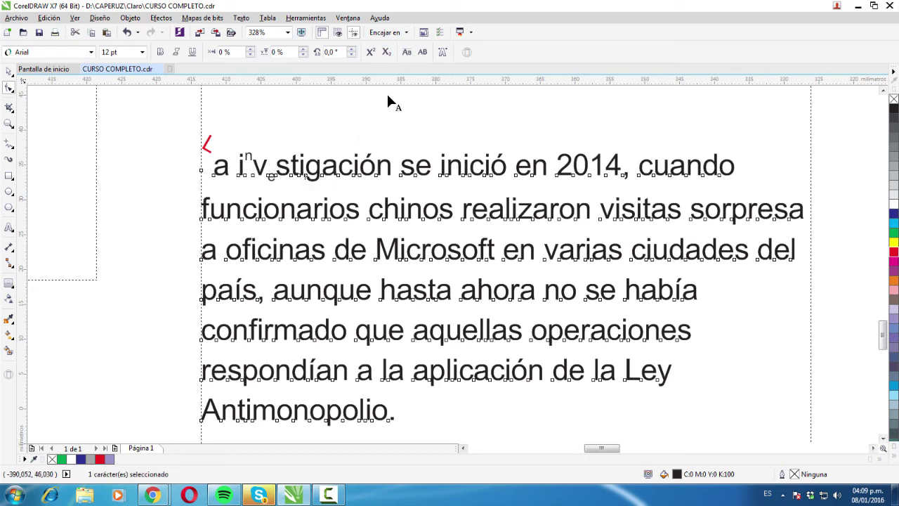
left_click(406, 53)
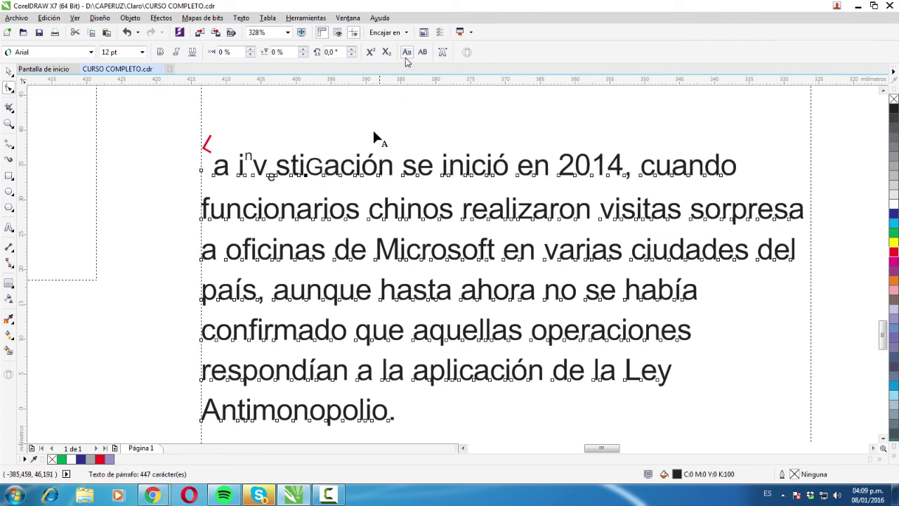
Format the last i of "investigación" and selected word initials in the first line, including those of "se" and "en", as all caps
left_click(357, 177)
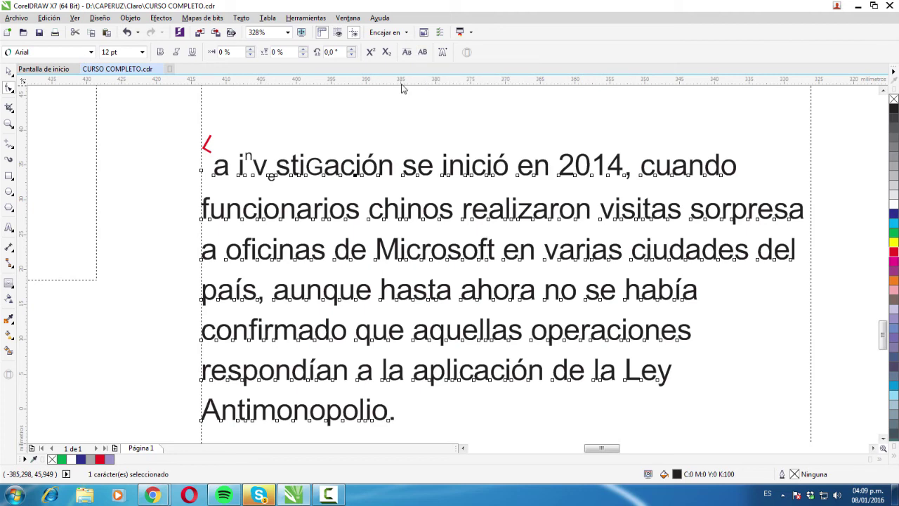
left_click(422, 52)
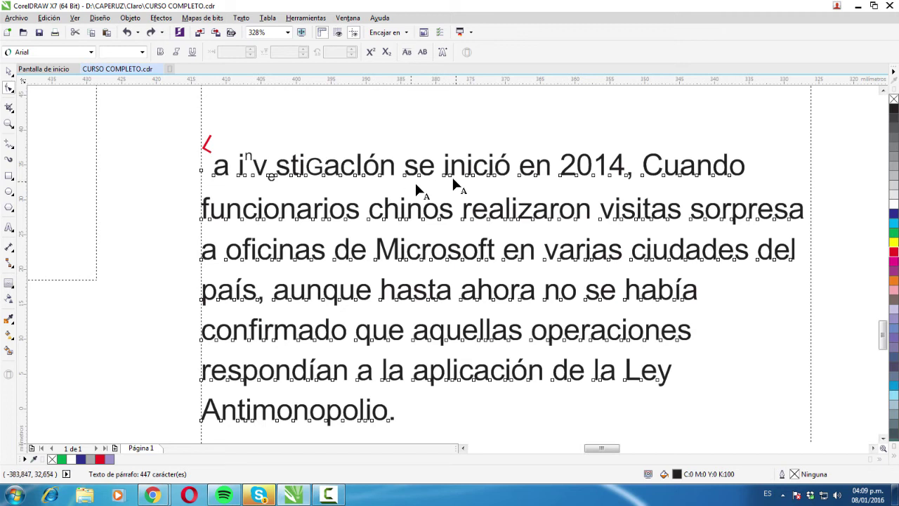
left_click(447, 186)
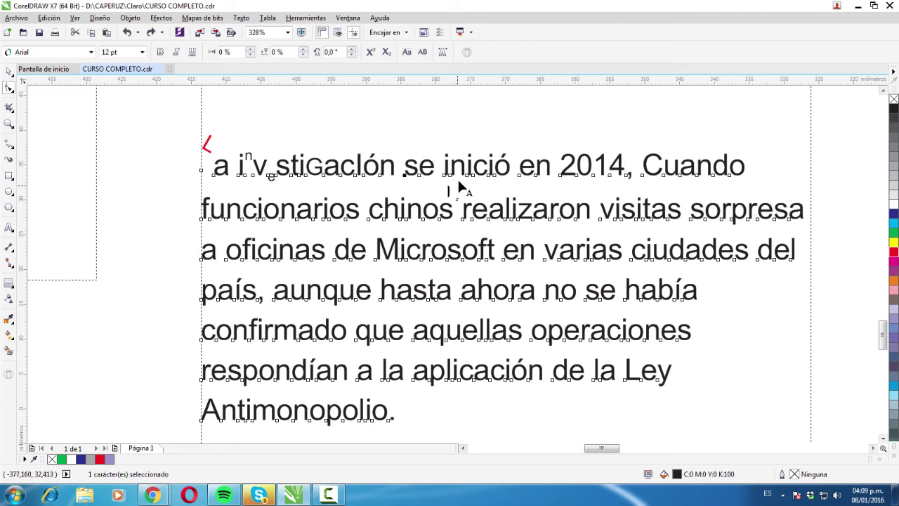
left_click(521, 181, "shift")
left_click(423, 53)
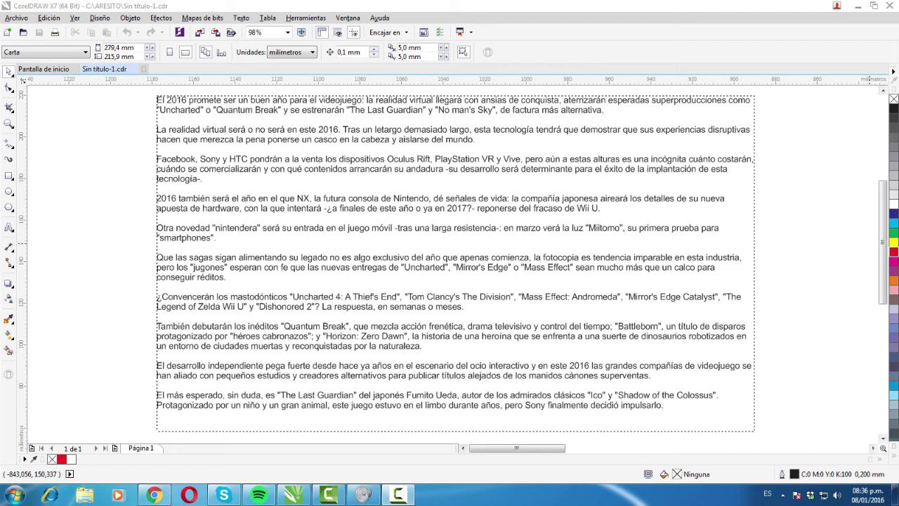
Set the video game article's paragraph text frame to 2 columns
left_click(330, 170)
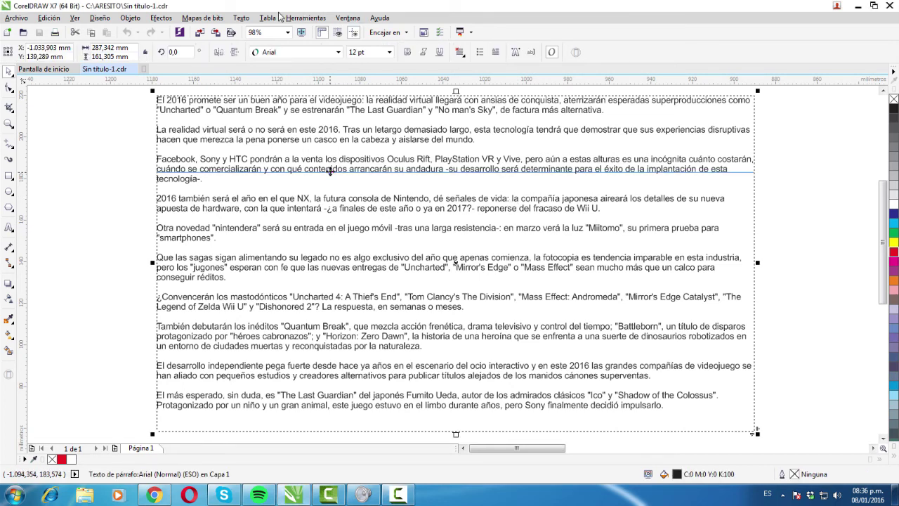
left_click(246, 20)
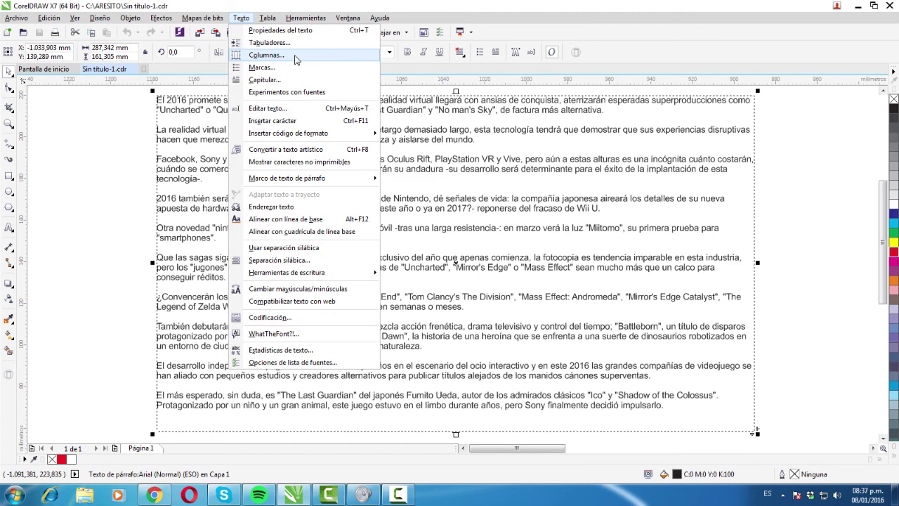
left_click(295, 60)
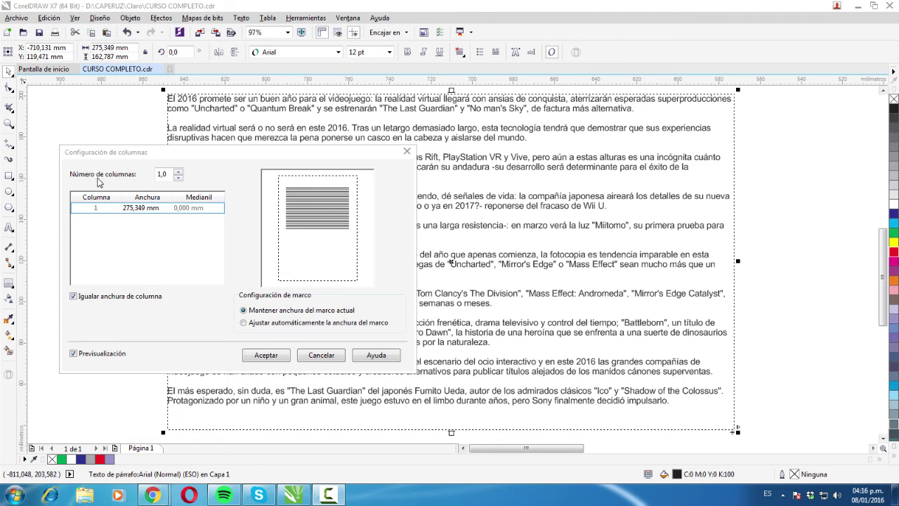
left_click(179, 173)
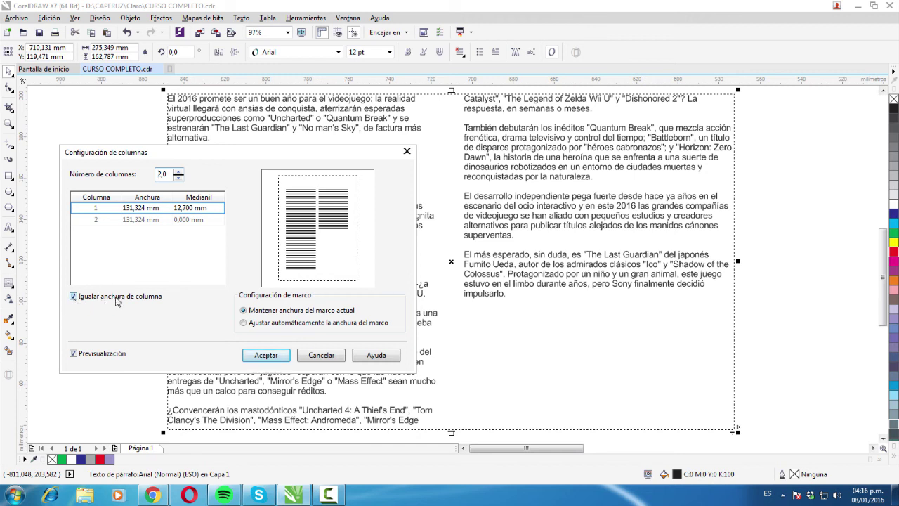
Toggle the equal column width and automatic frame width options, and apply the columns with equal widths and the current frame width kept
left_click(75, 298)
left_click(82, 304)
left_click(74, 297)
left_click(74, 296)
left_click(244, 324)
left_click(245, 311)
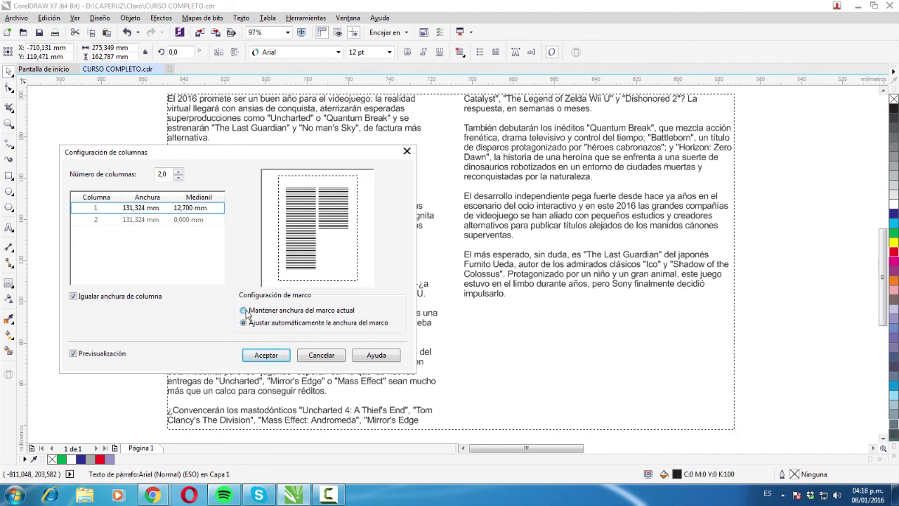
left_click(270, 356)
left_click(267, 357)
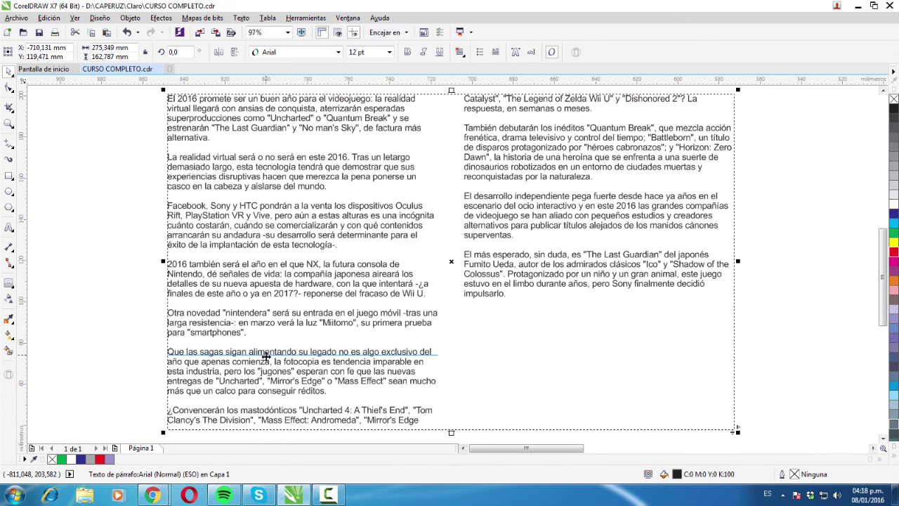